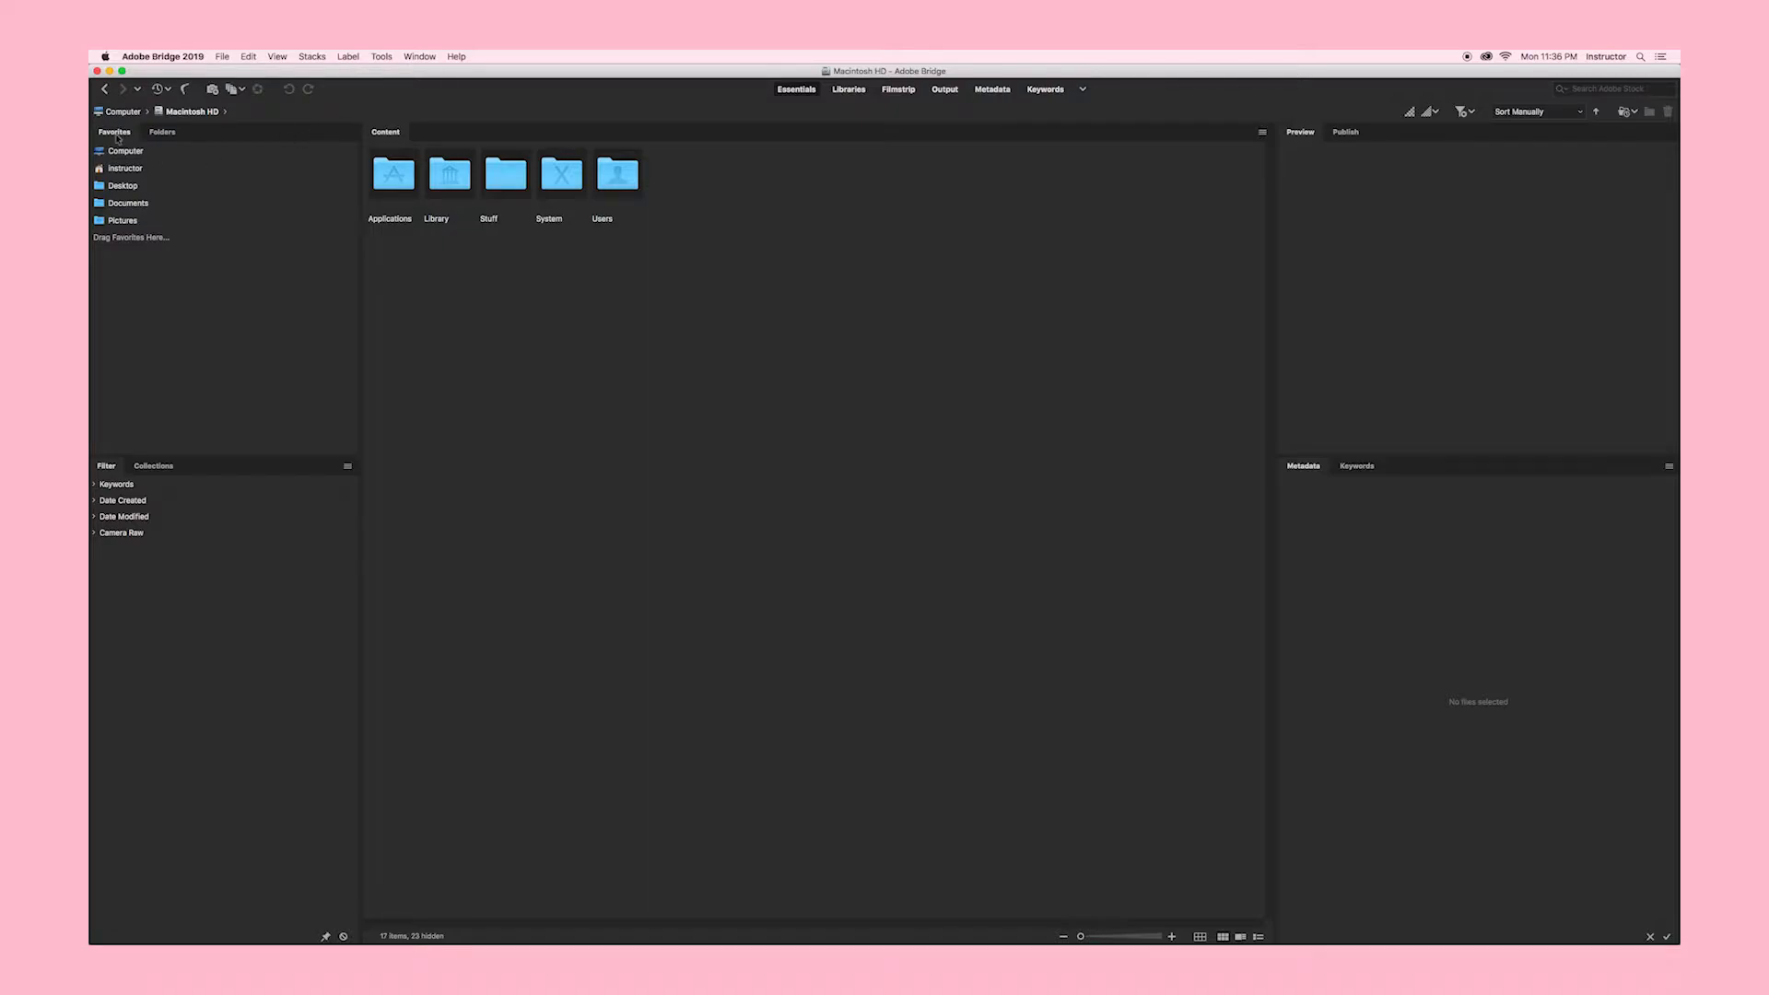
Step: Show the Folders panel and expand Desktop down to the 01_Projects subfolders
click(164, 133)
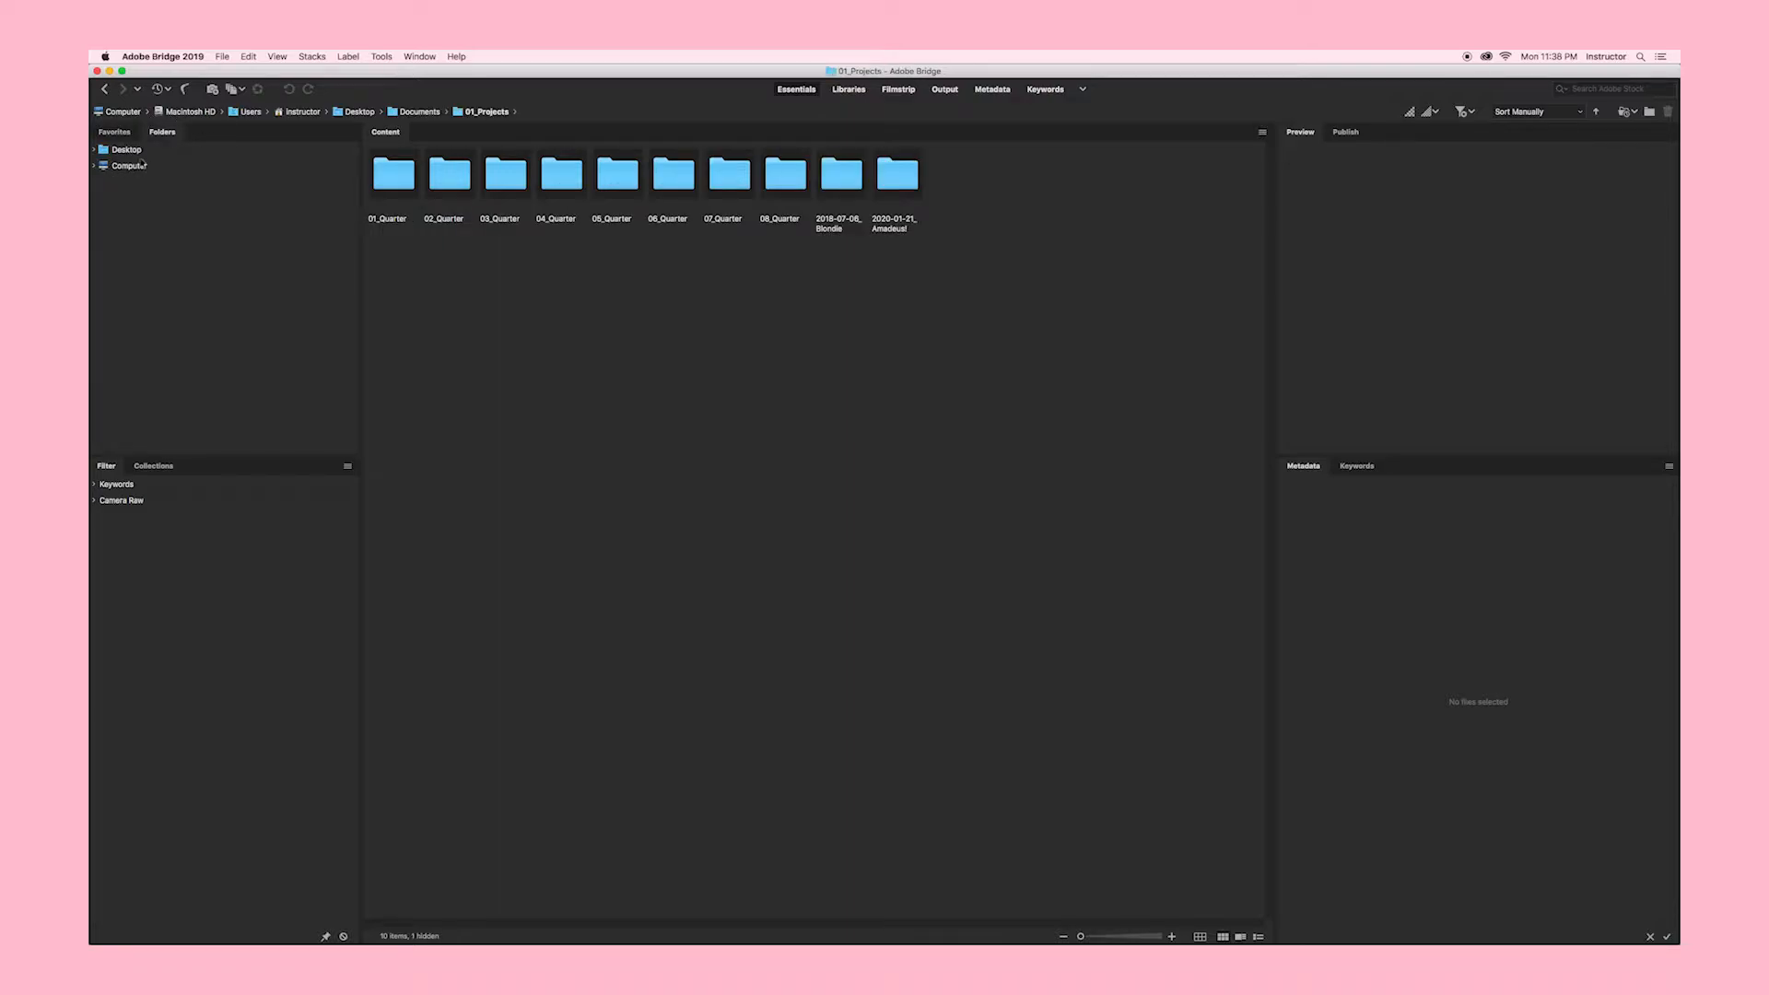
click(94, 150)
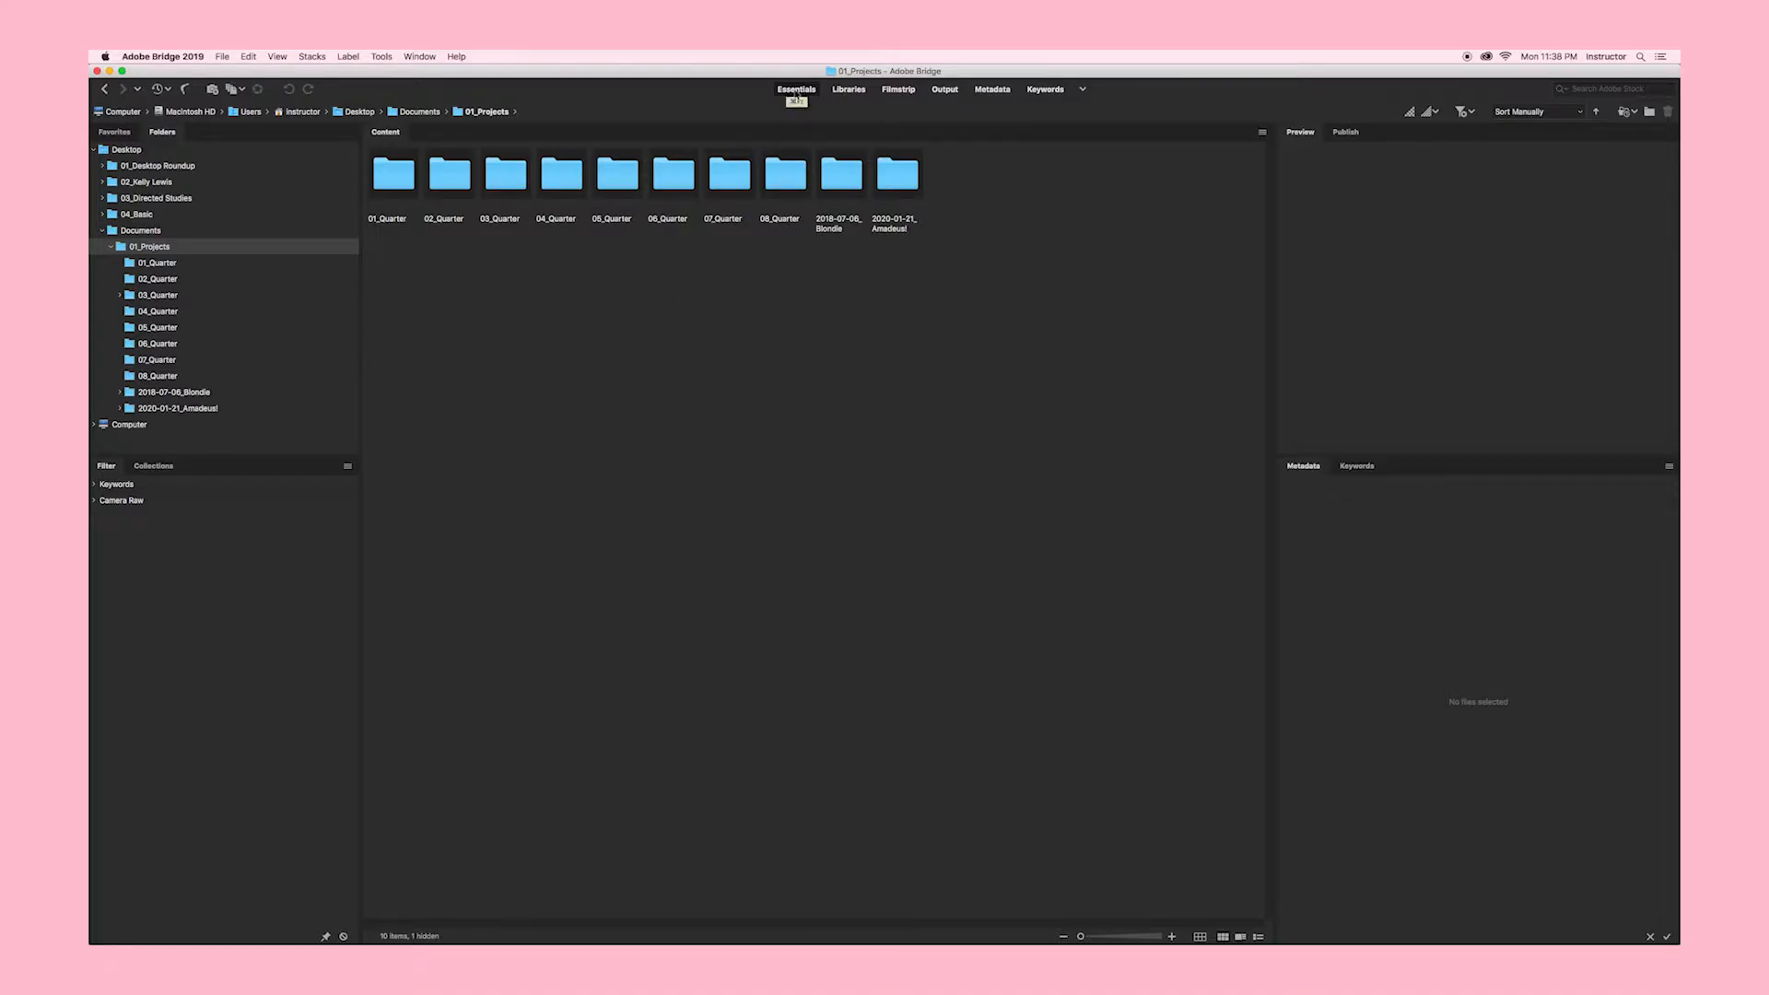
click(848, 90)
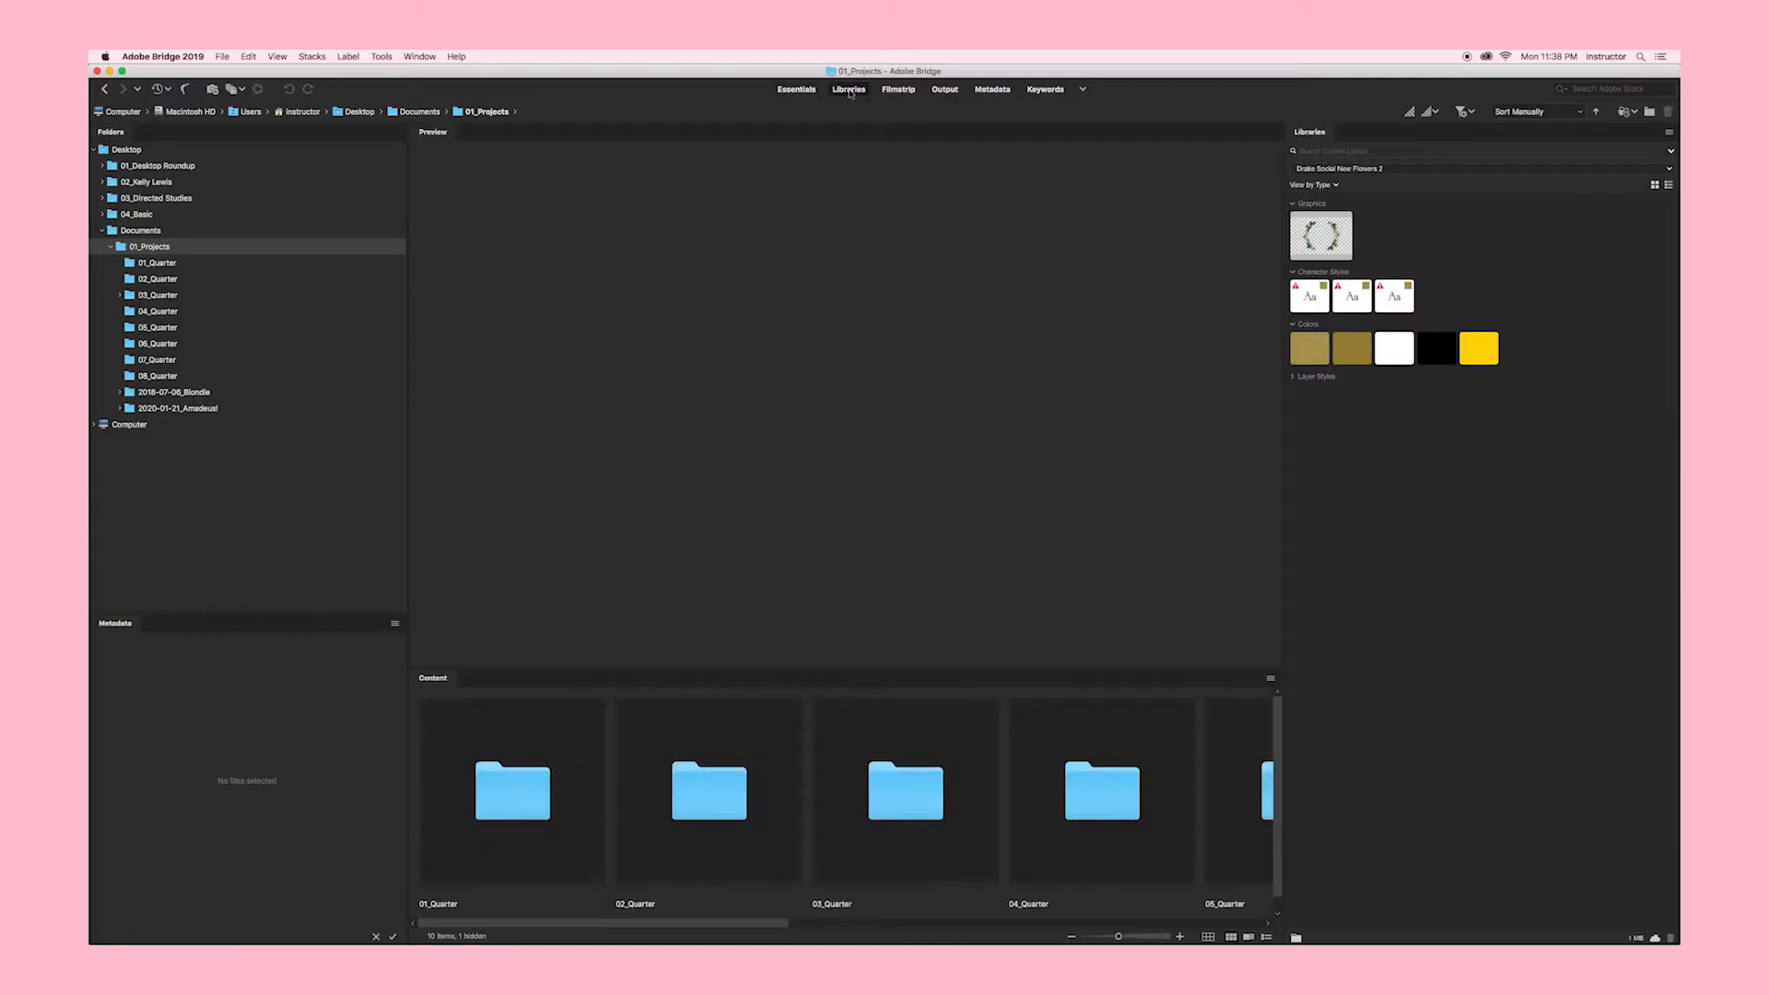
click(896, 91)
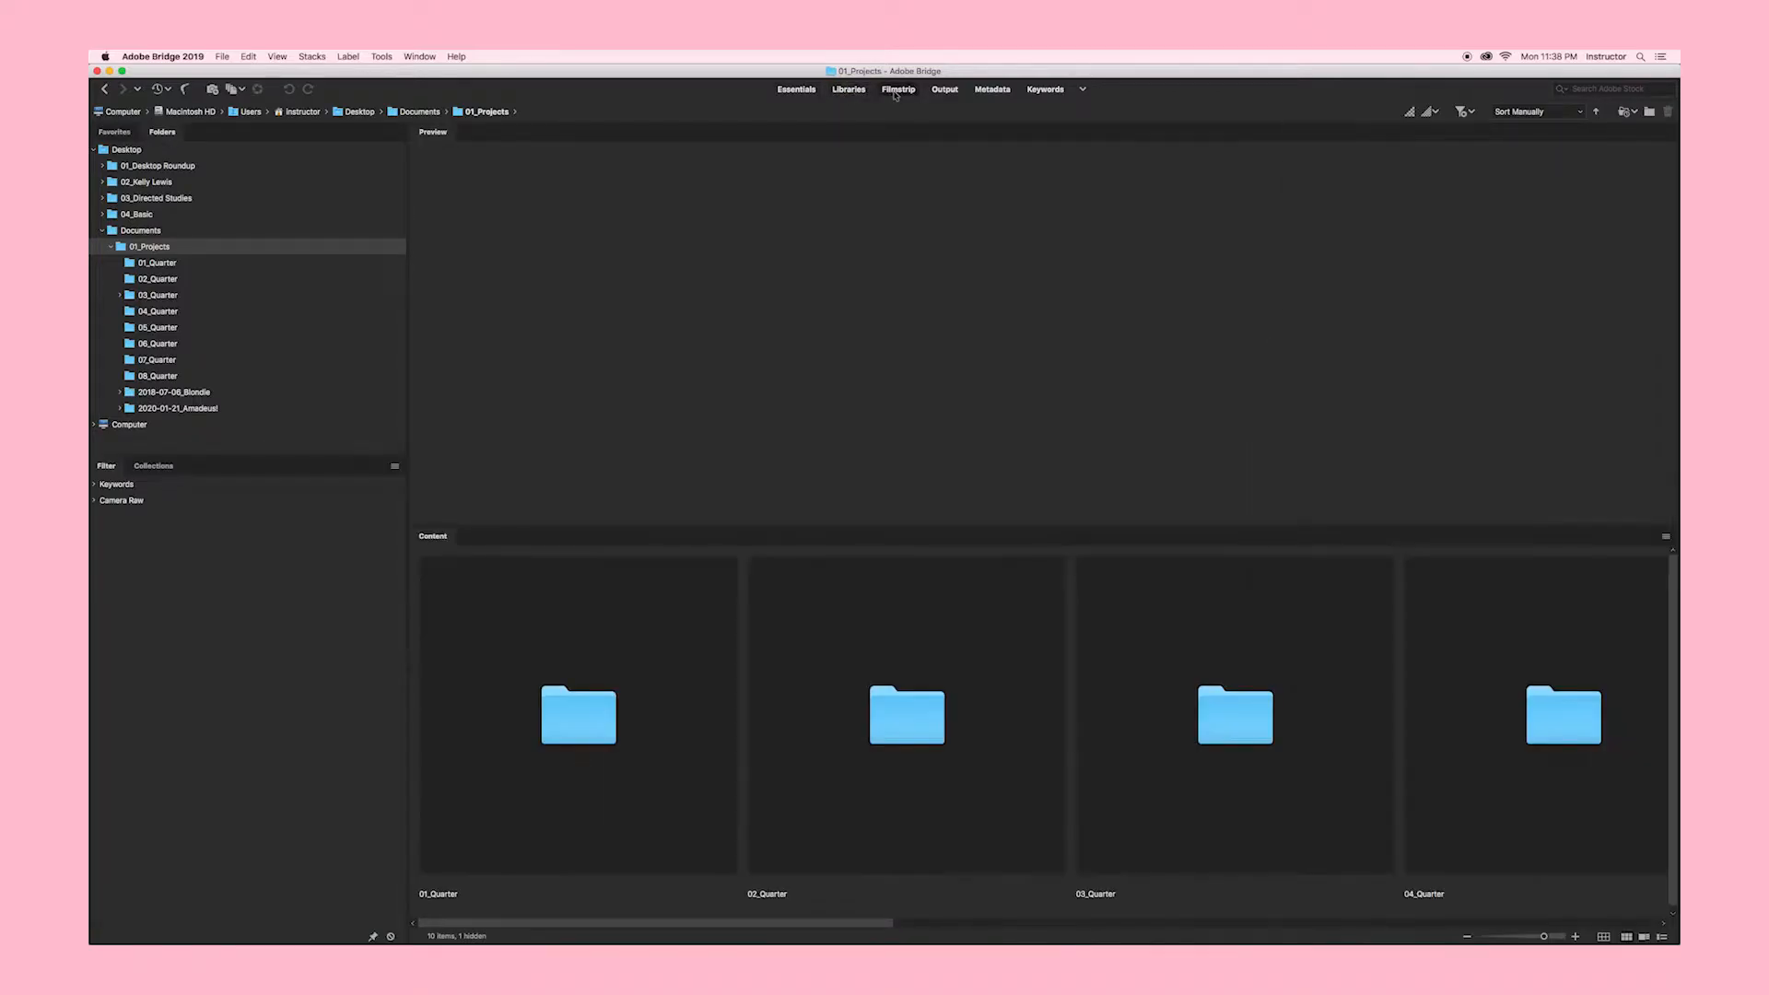
click(945, 89)
click(995, 91)
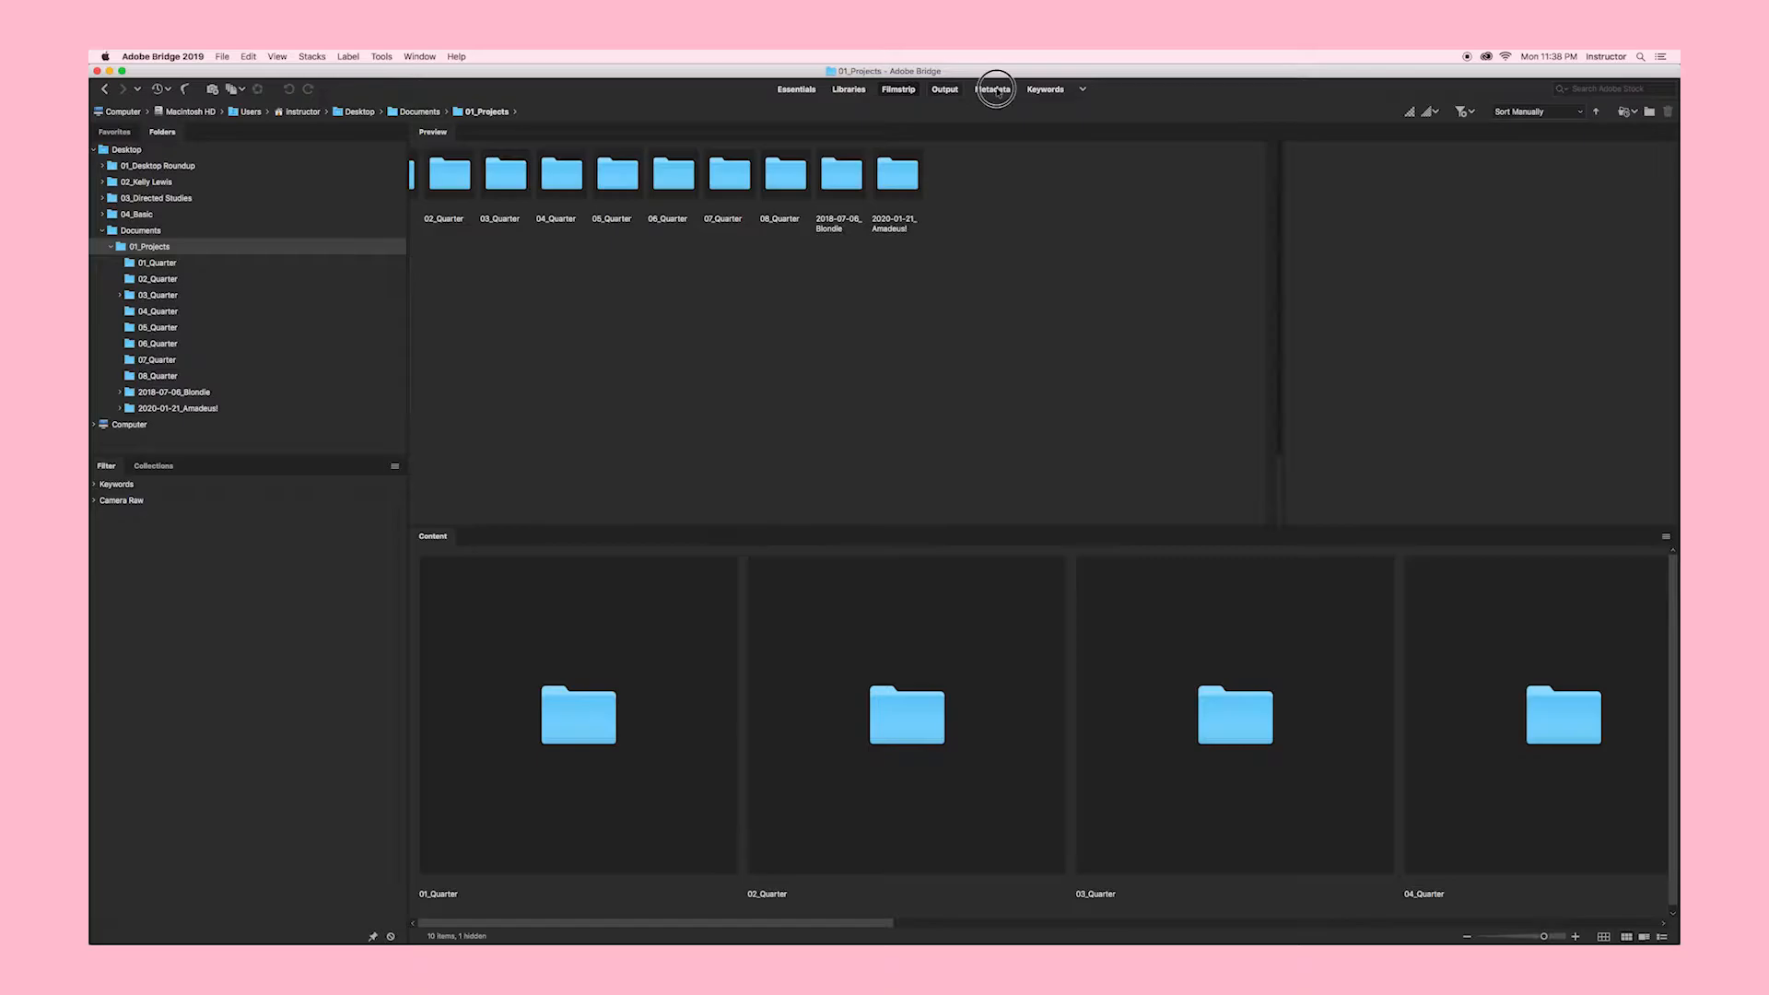
click(1048, 90)
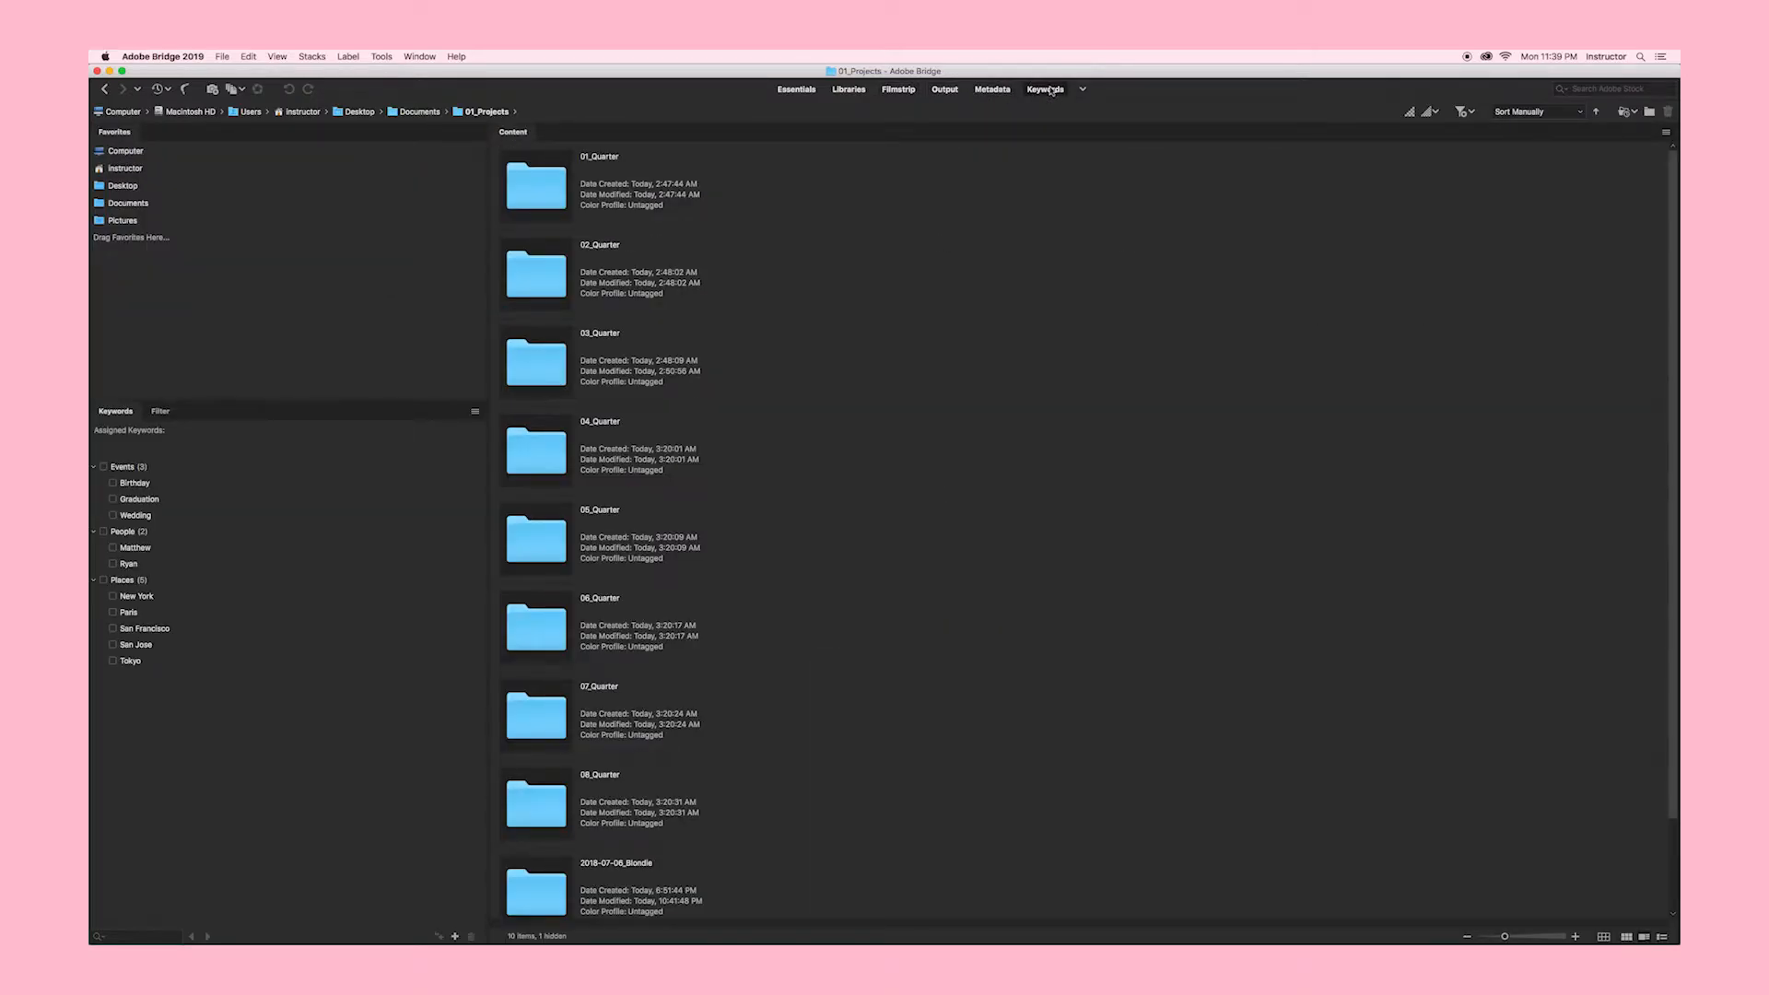
click(797, 90)
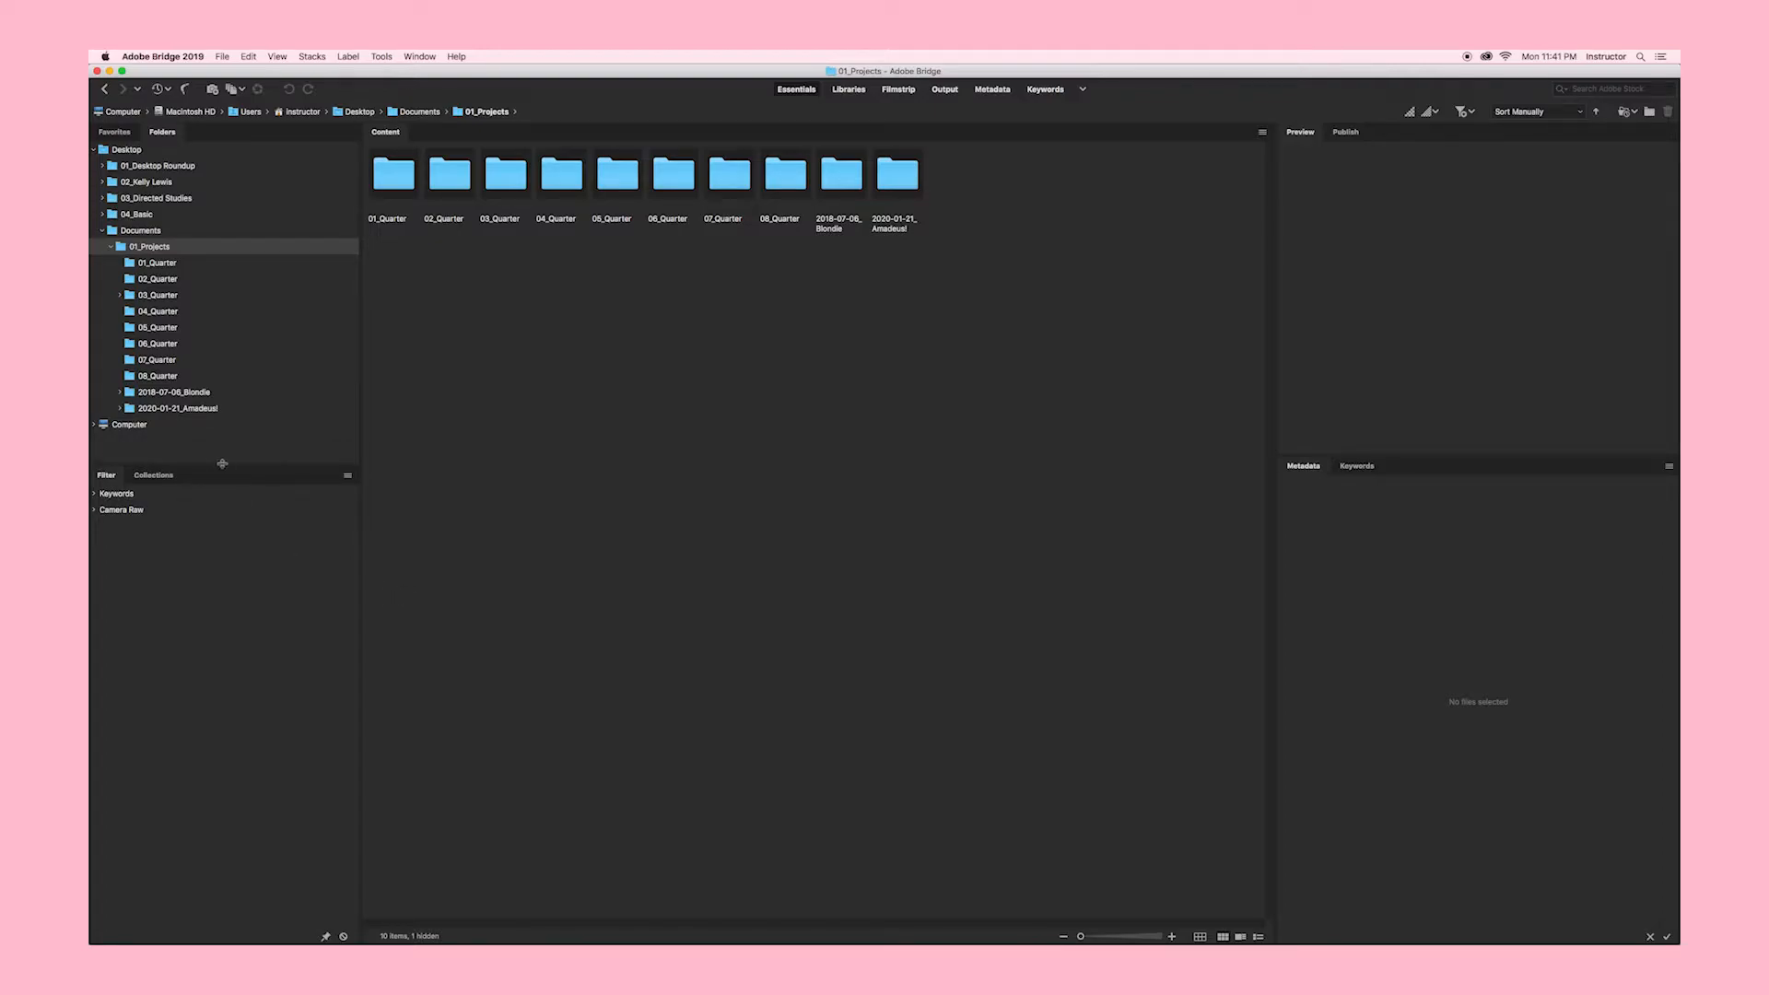
Step: Open 2018-07-06_Blondie > LR, enlarge the thumbnails to two rows, and preview Blondie_004.arw
drag(222, 463, 226, 684)
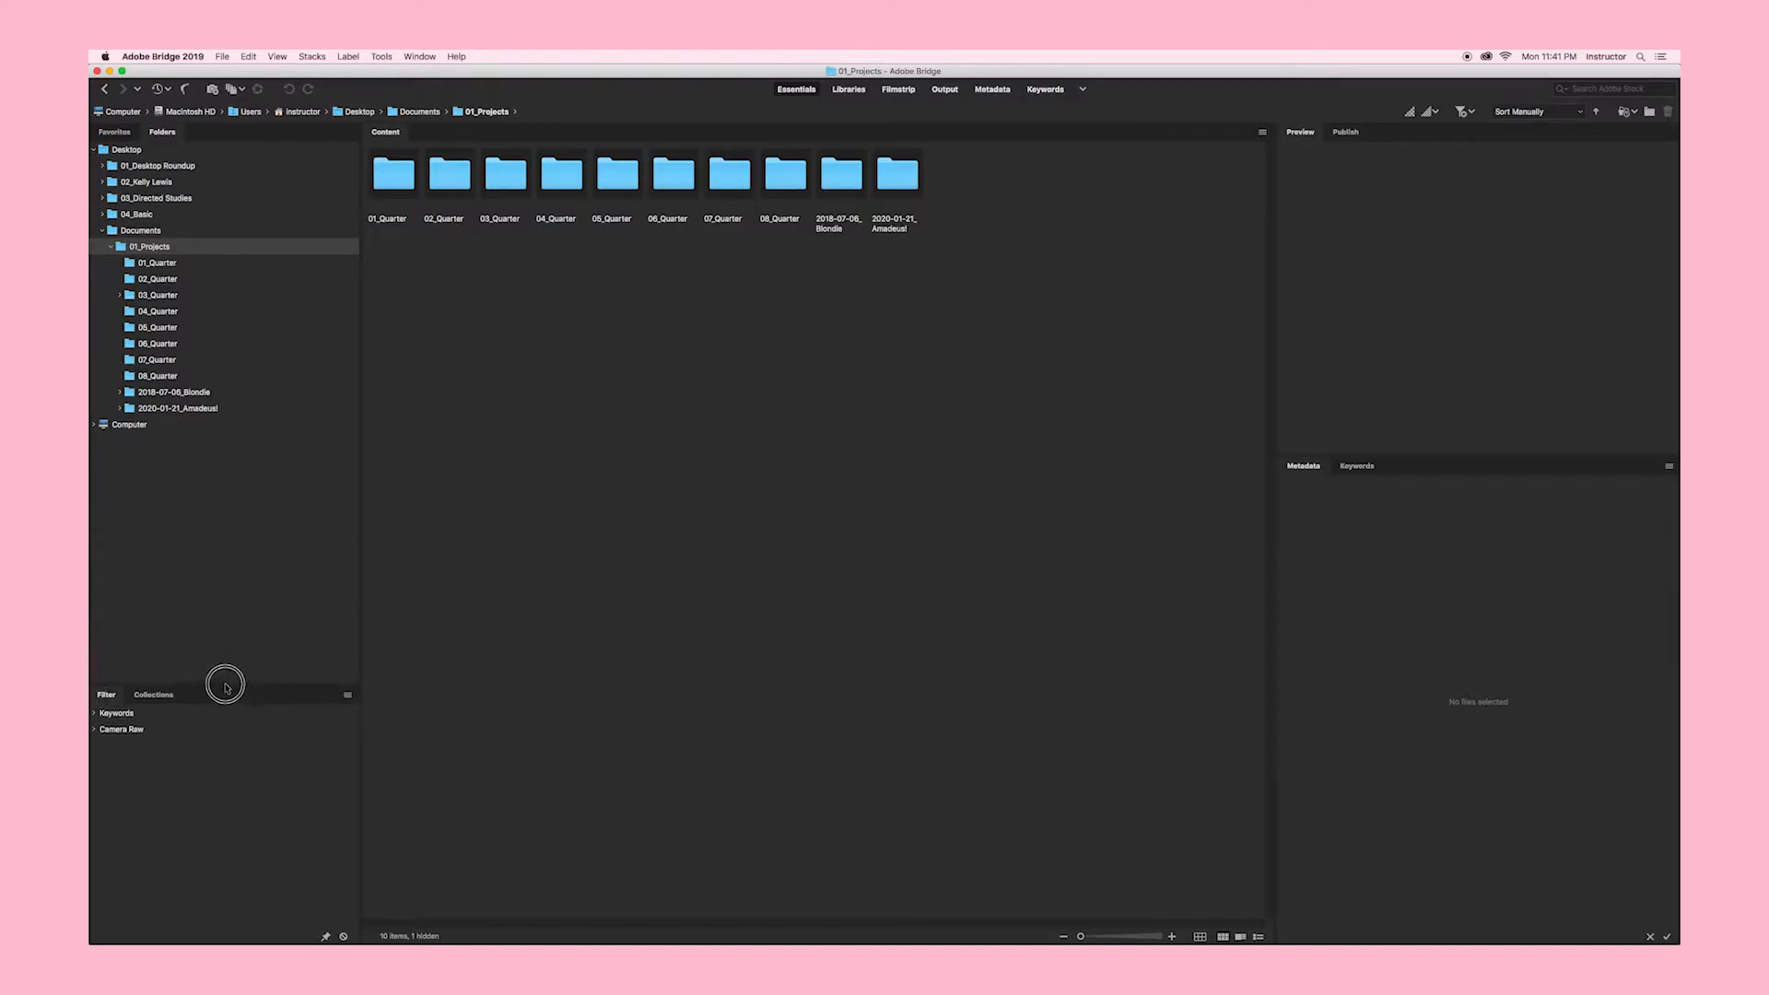
drag(1080, 936, 1097, 938)
double_click(735, 415)
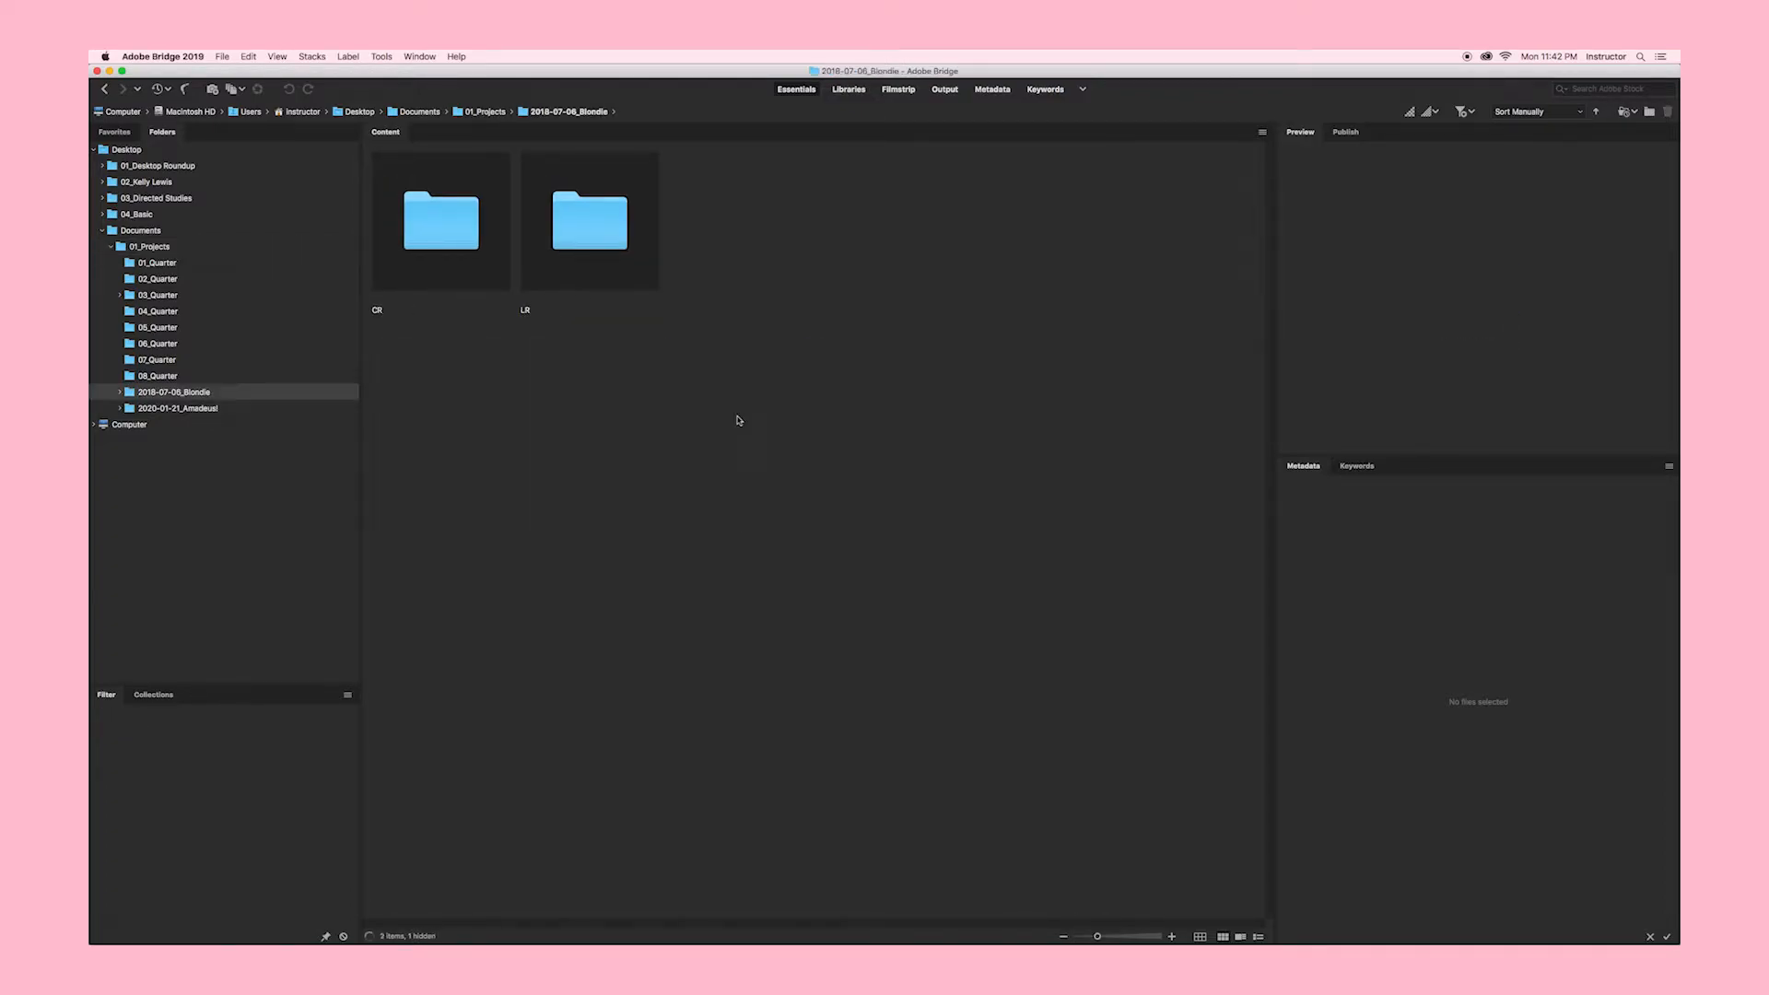
double_click(599, 231)
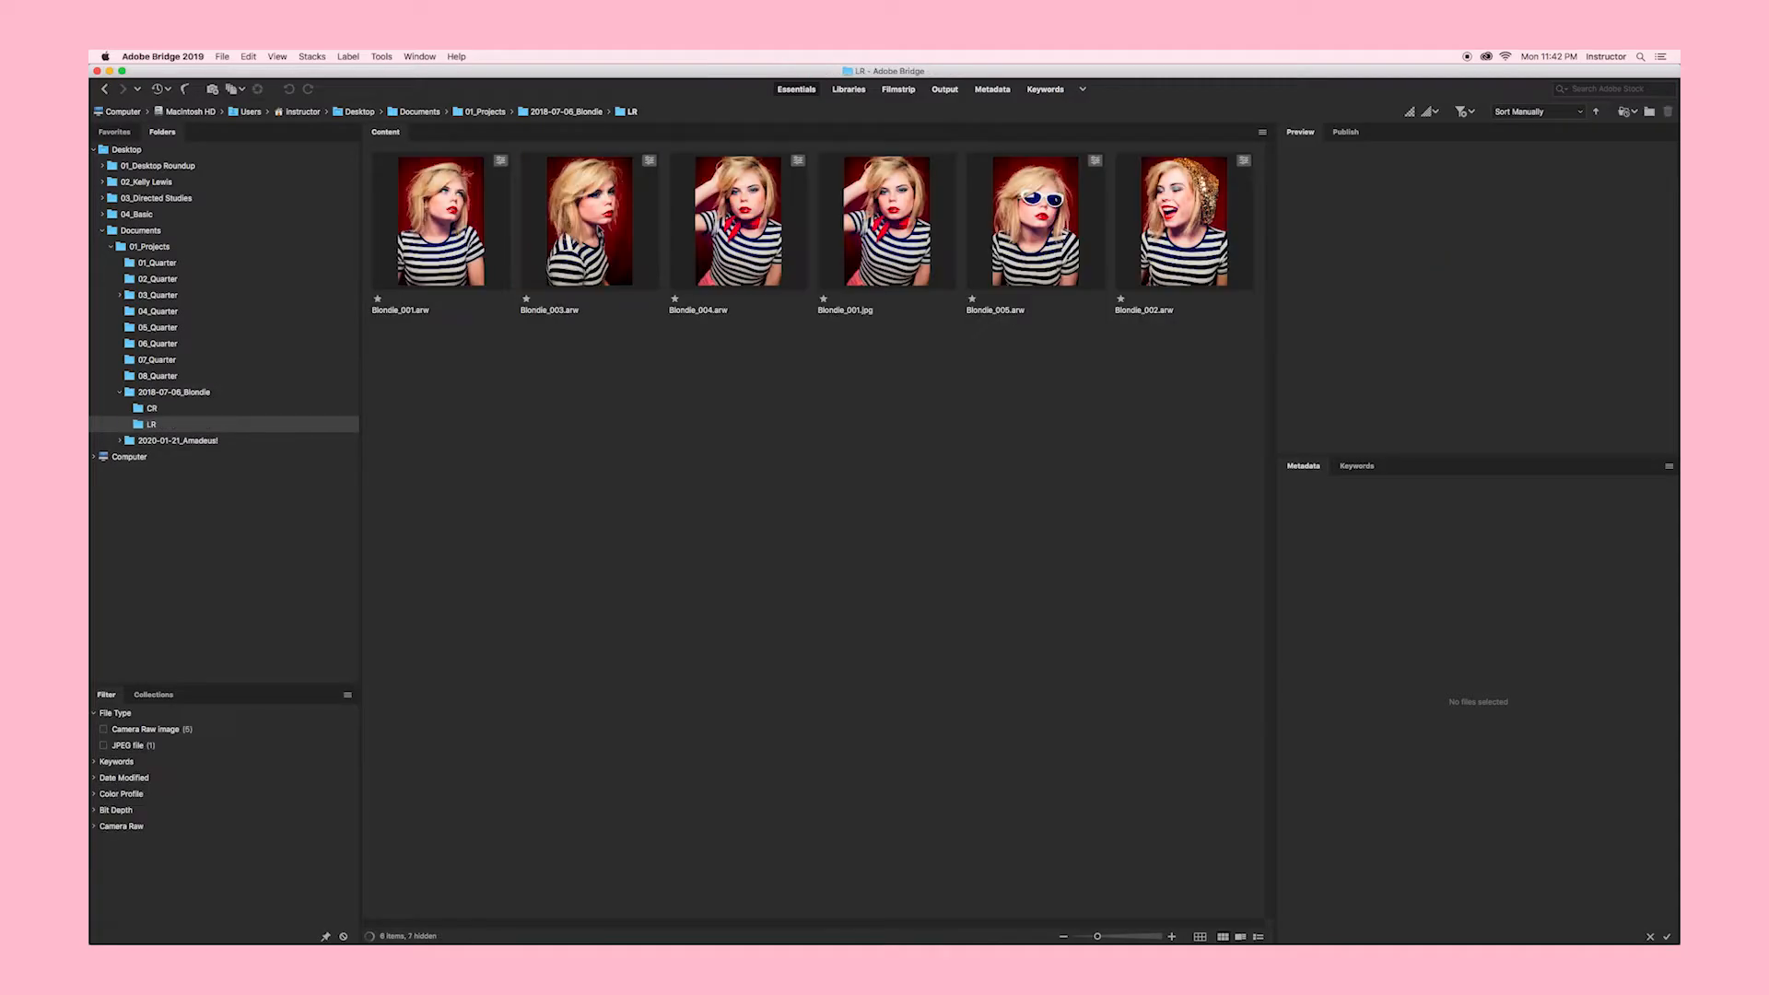
drag(1097, 937, 1119, 937)
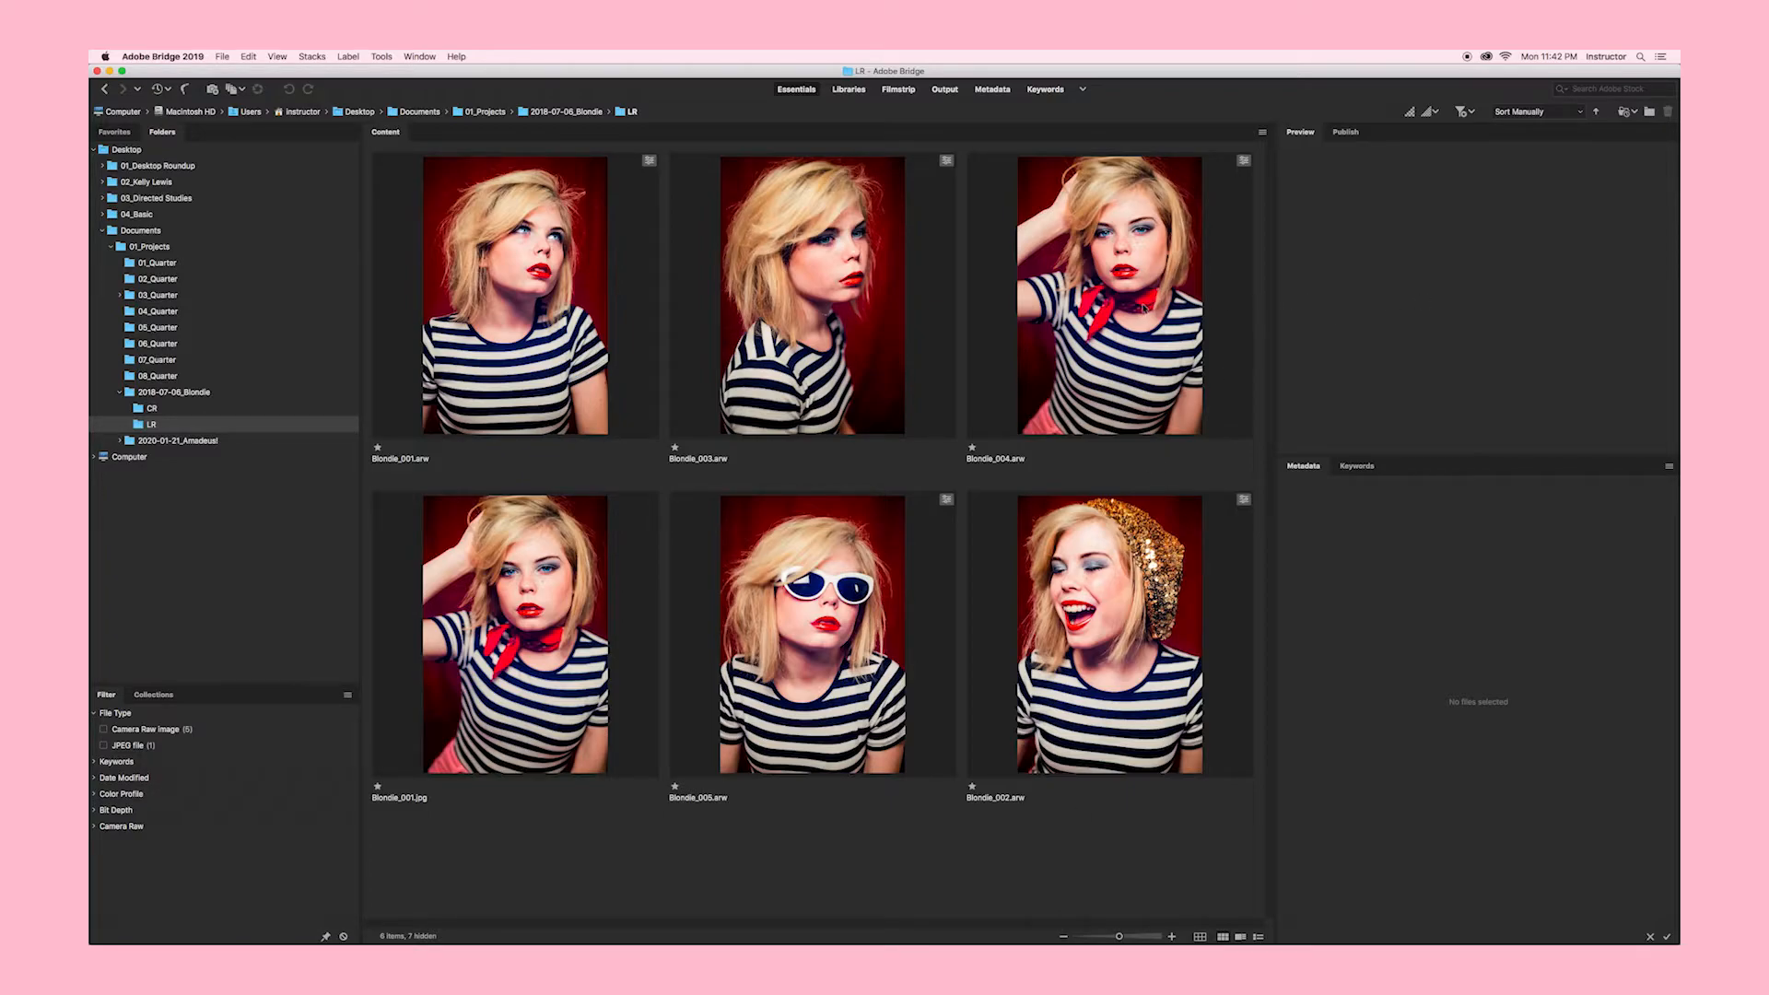
click(1142, 307)
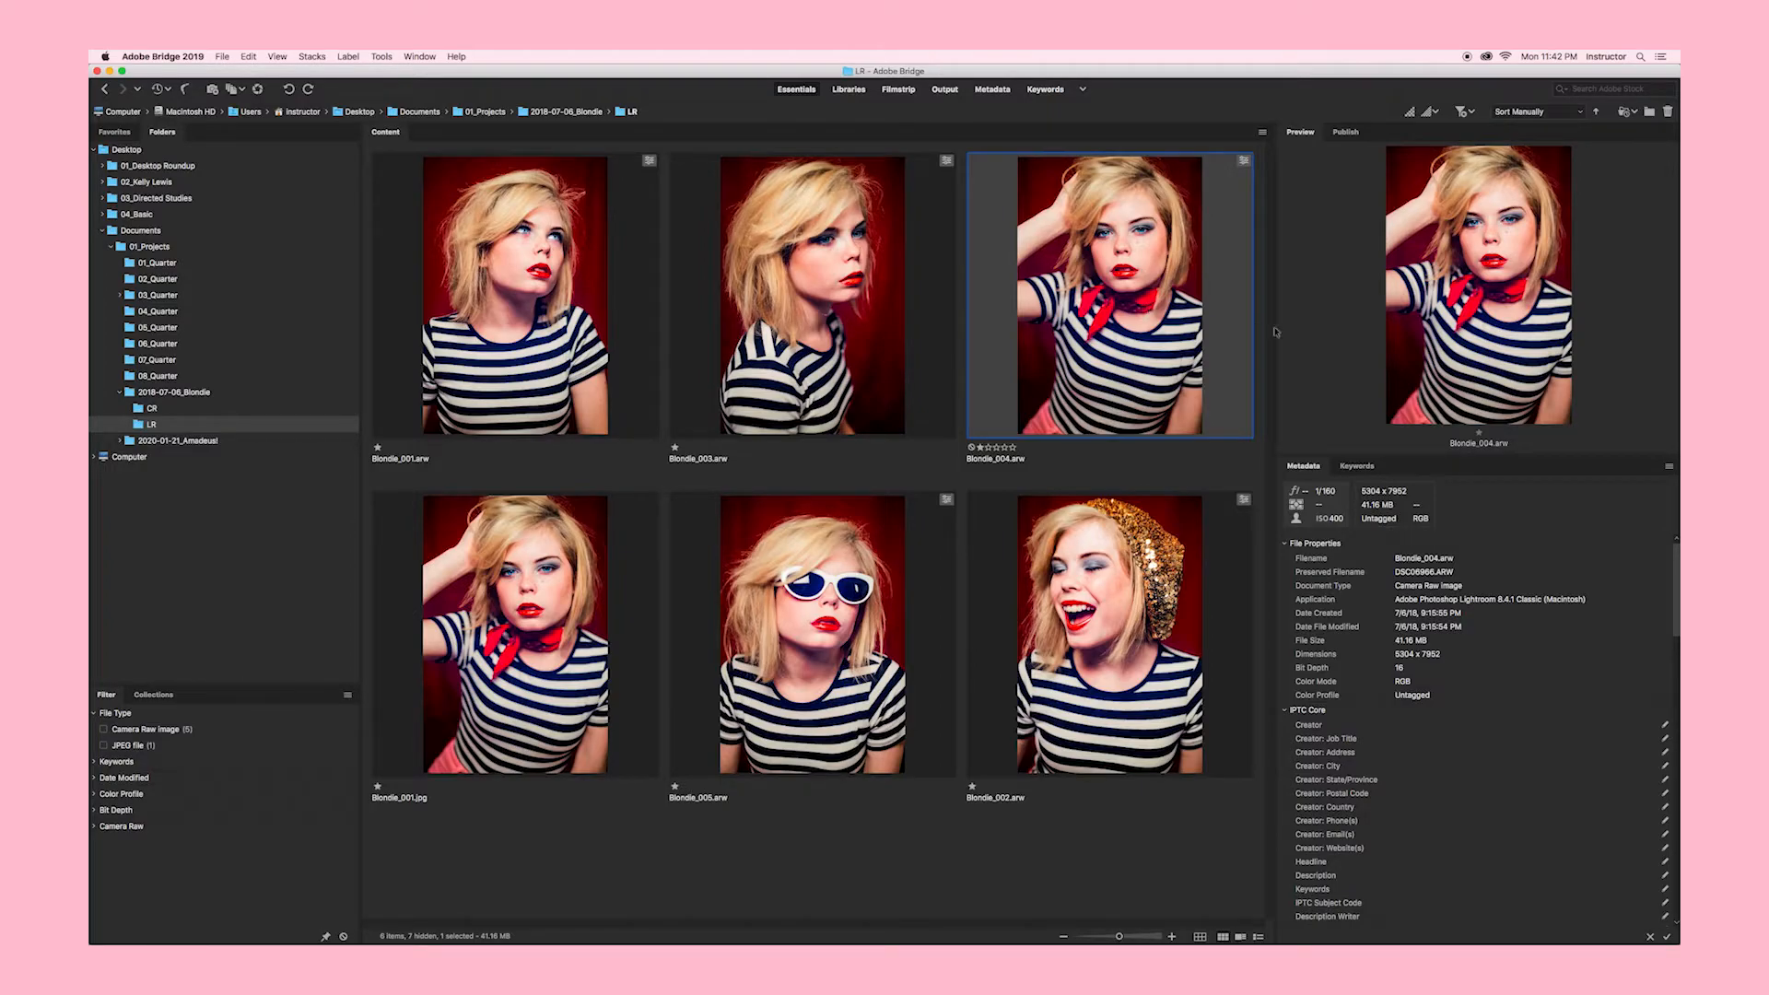
Step: Enlarge the preview pane, return to Blondie_001.jpg, and view it full screen and back
click(1431, 457)
drag(1432, 457, 1412, 738)
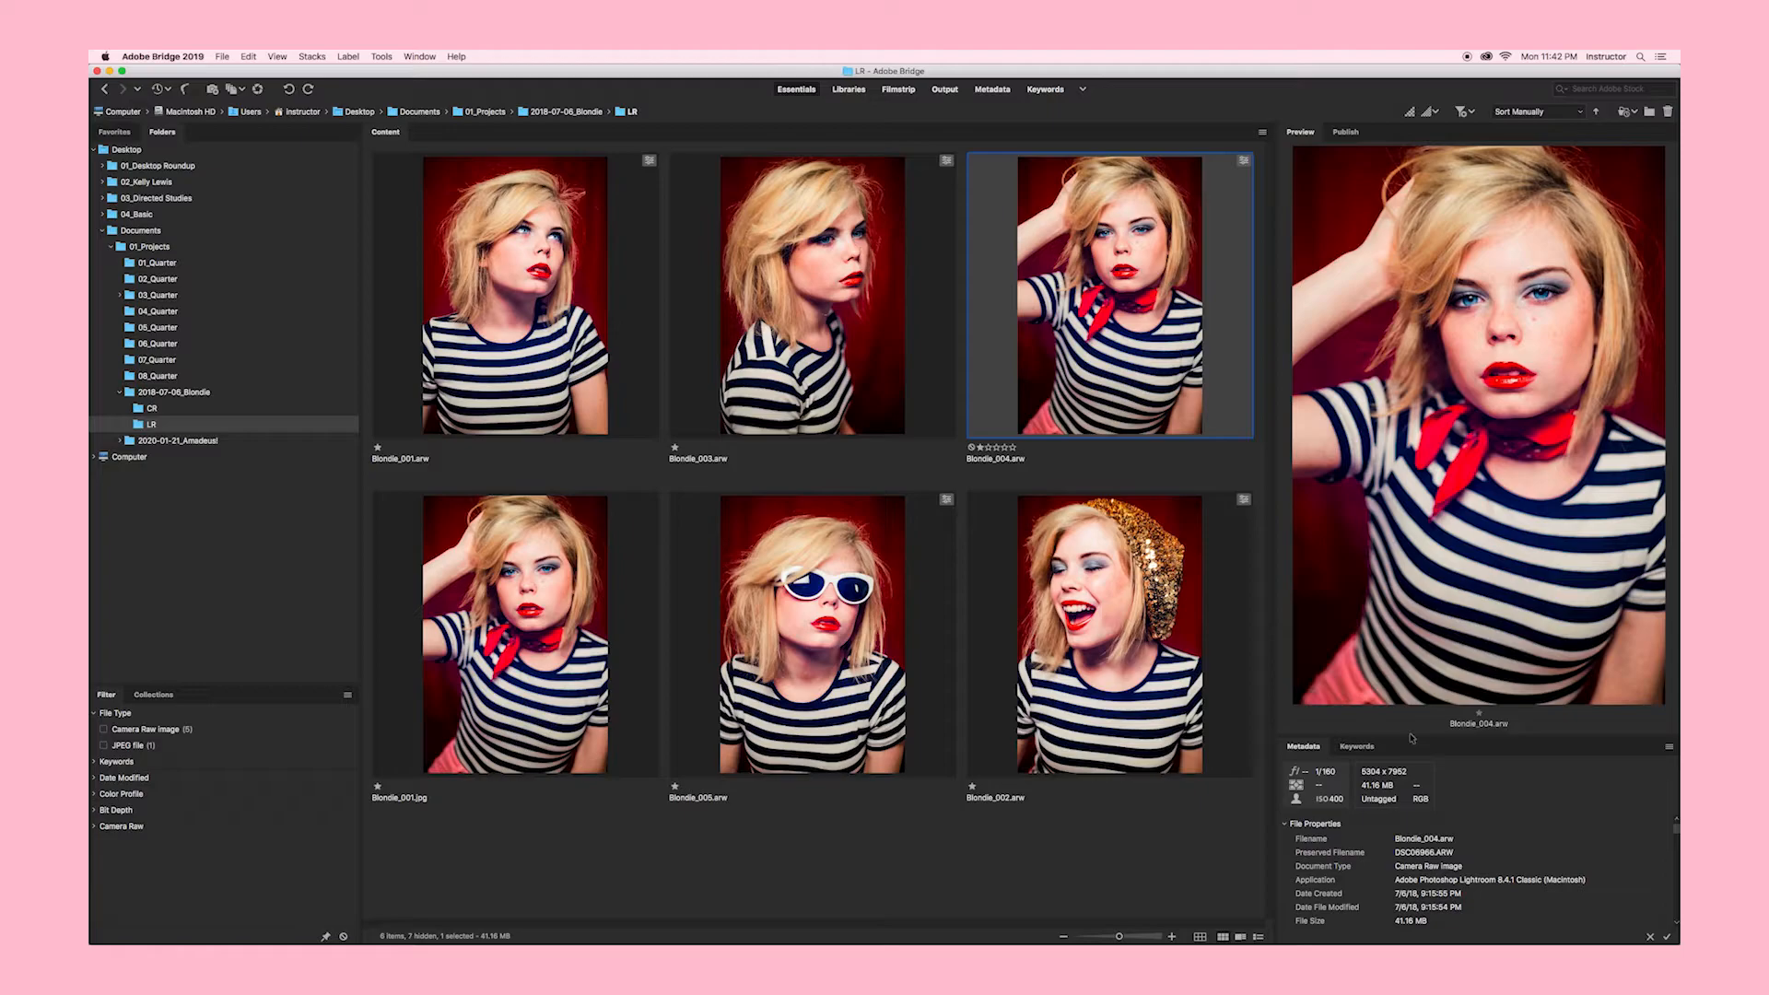
key(Right)
key(Right)
key(Right)
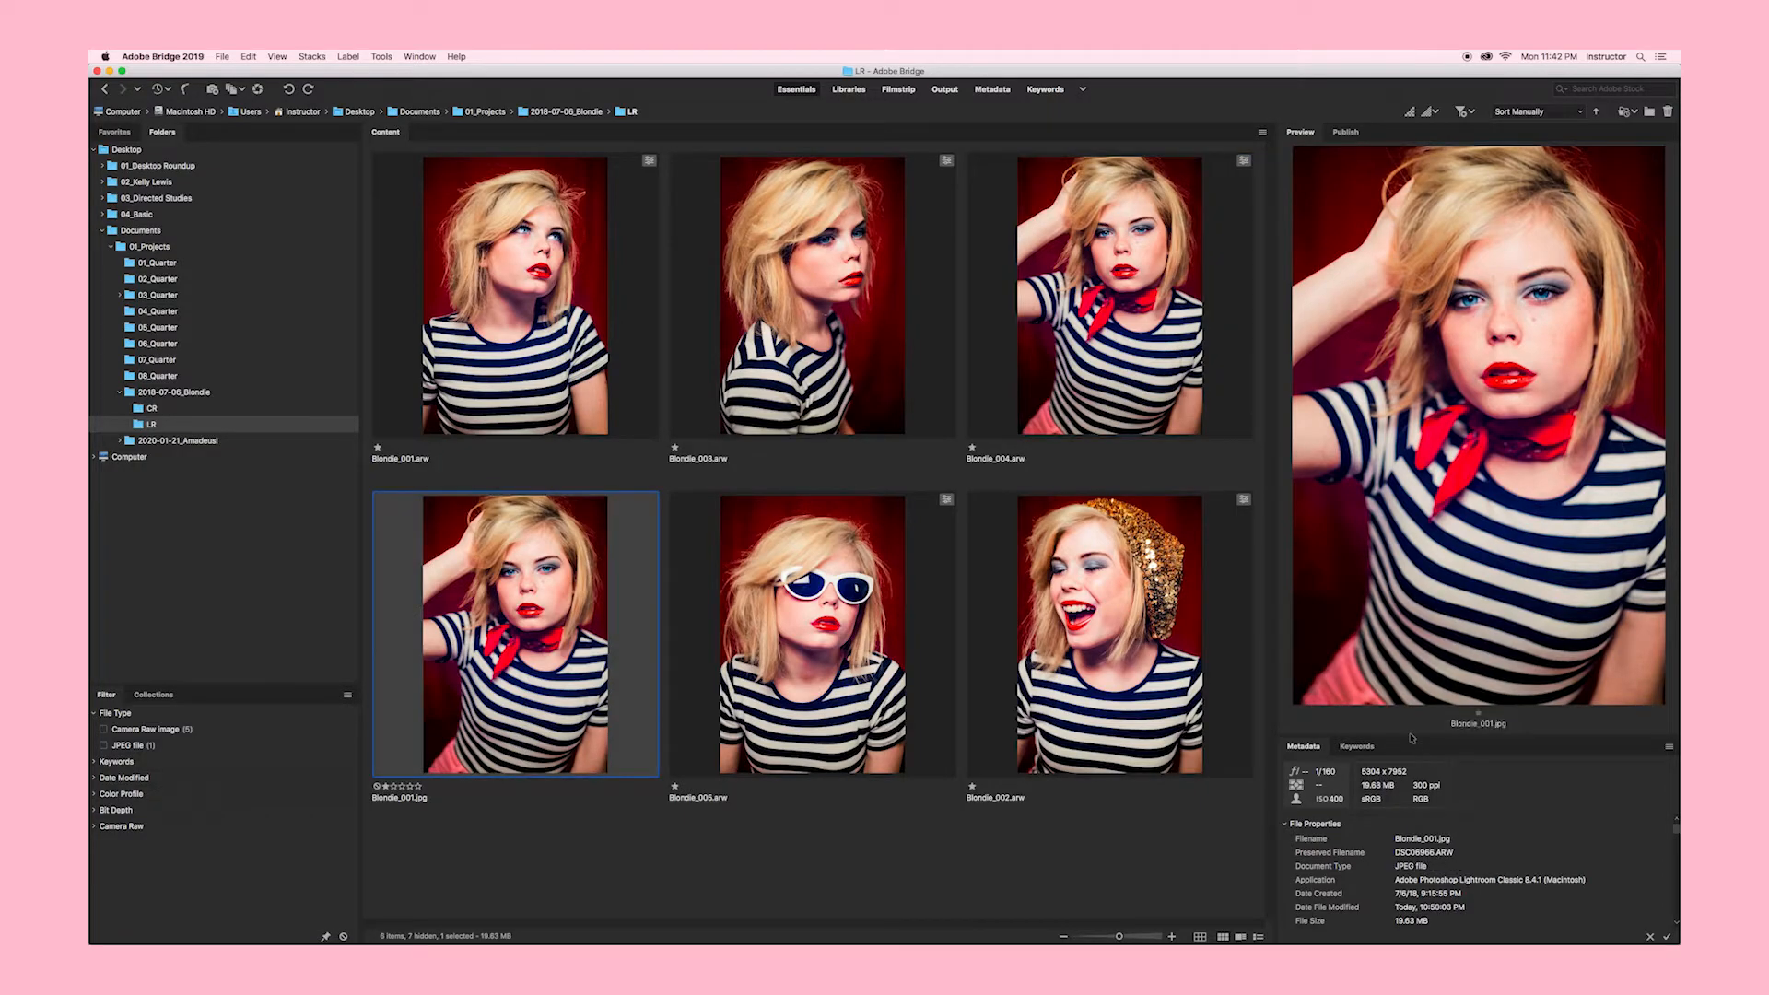
key(Left)
key(Left)
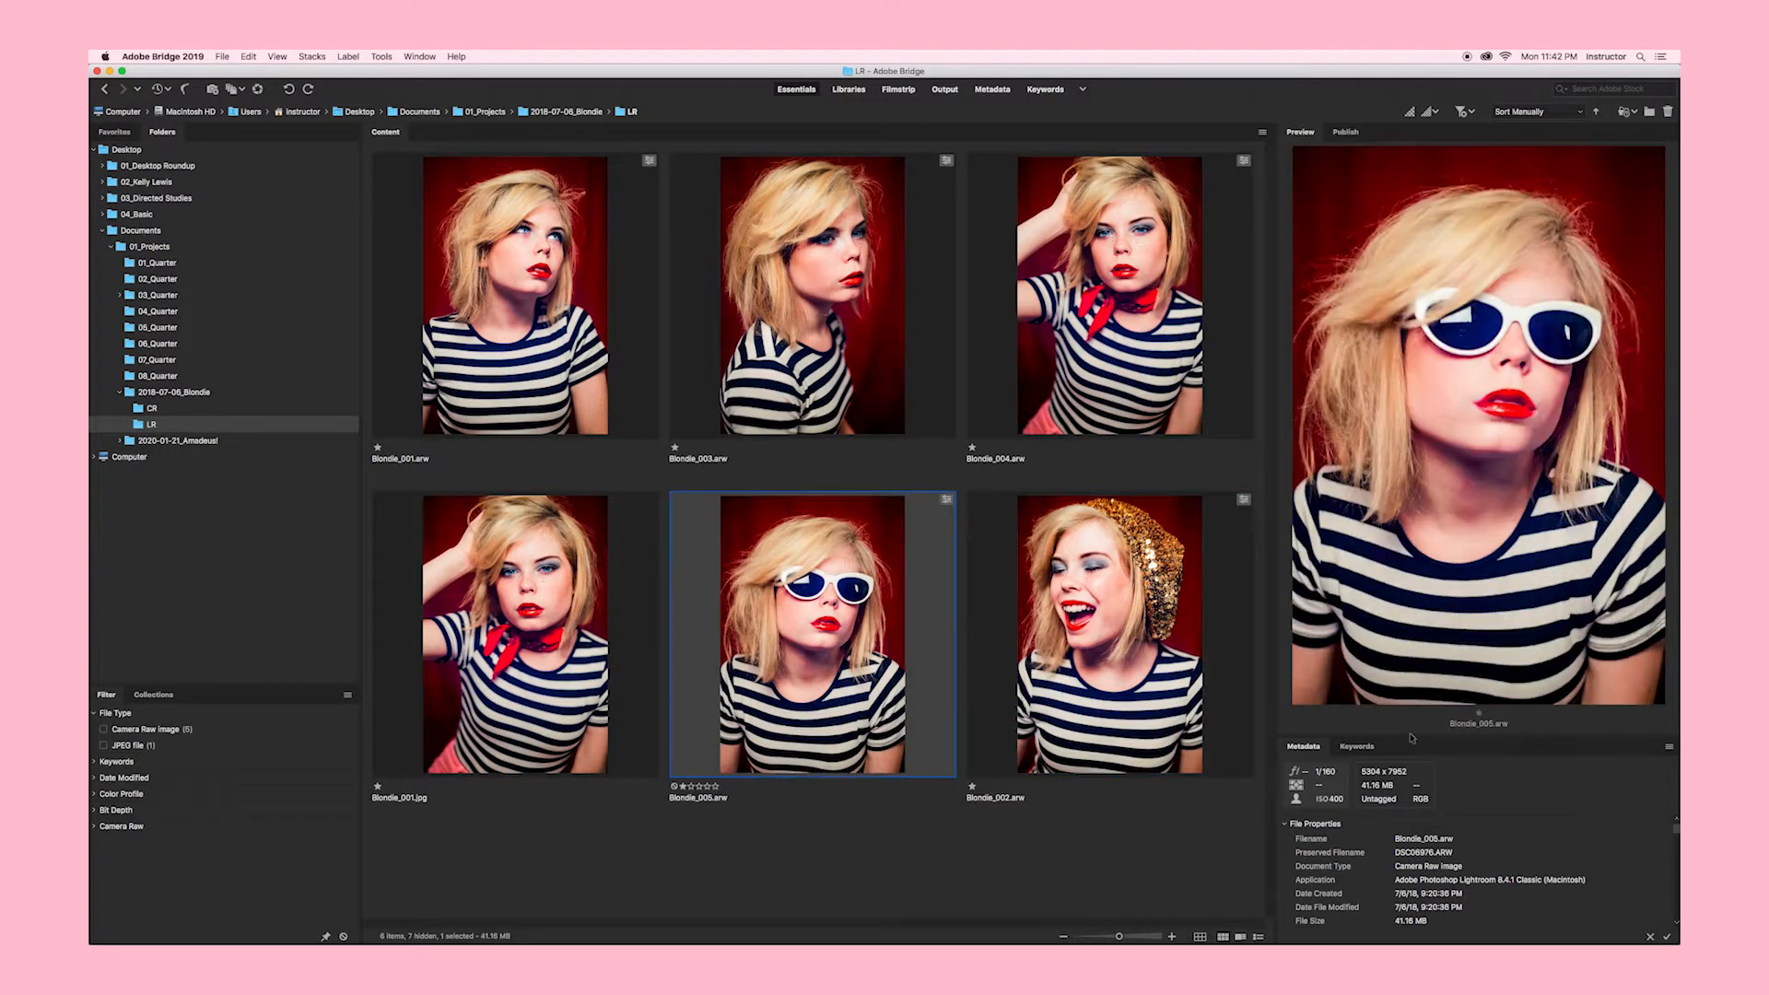
drag(1273, 503, 1176, 513)
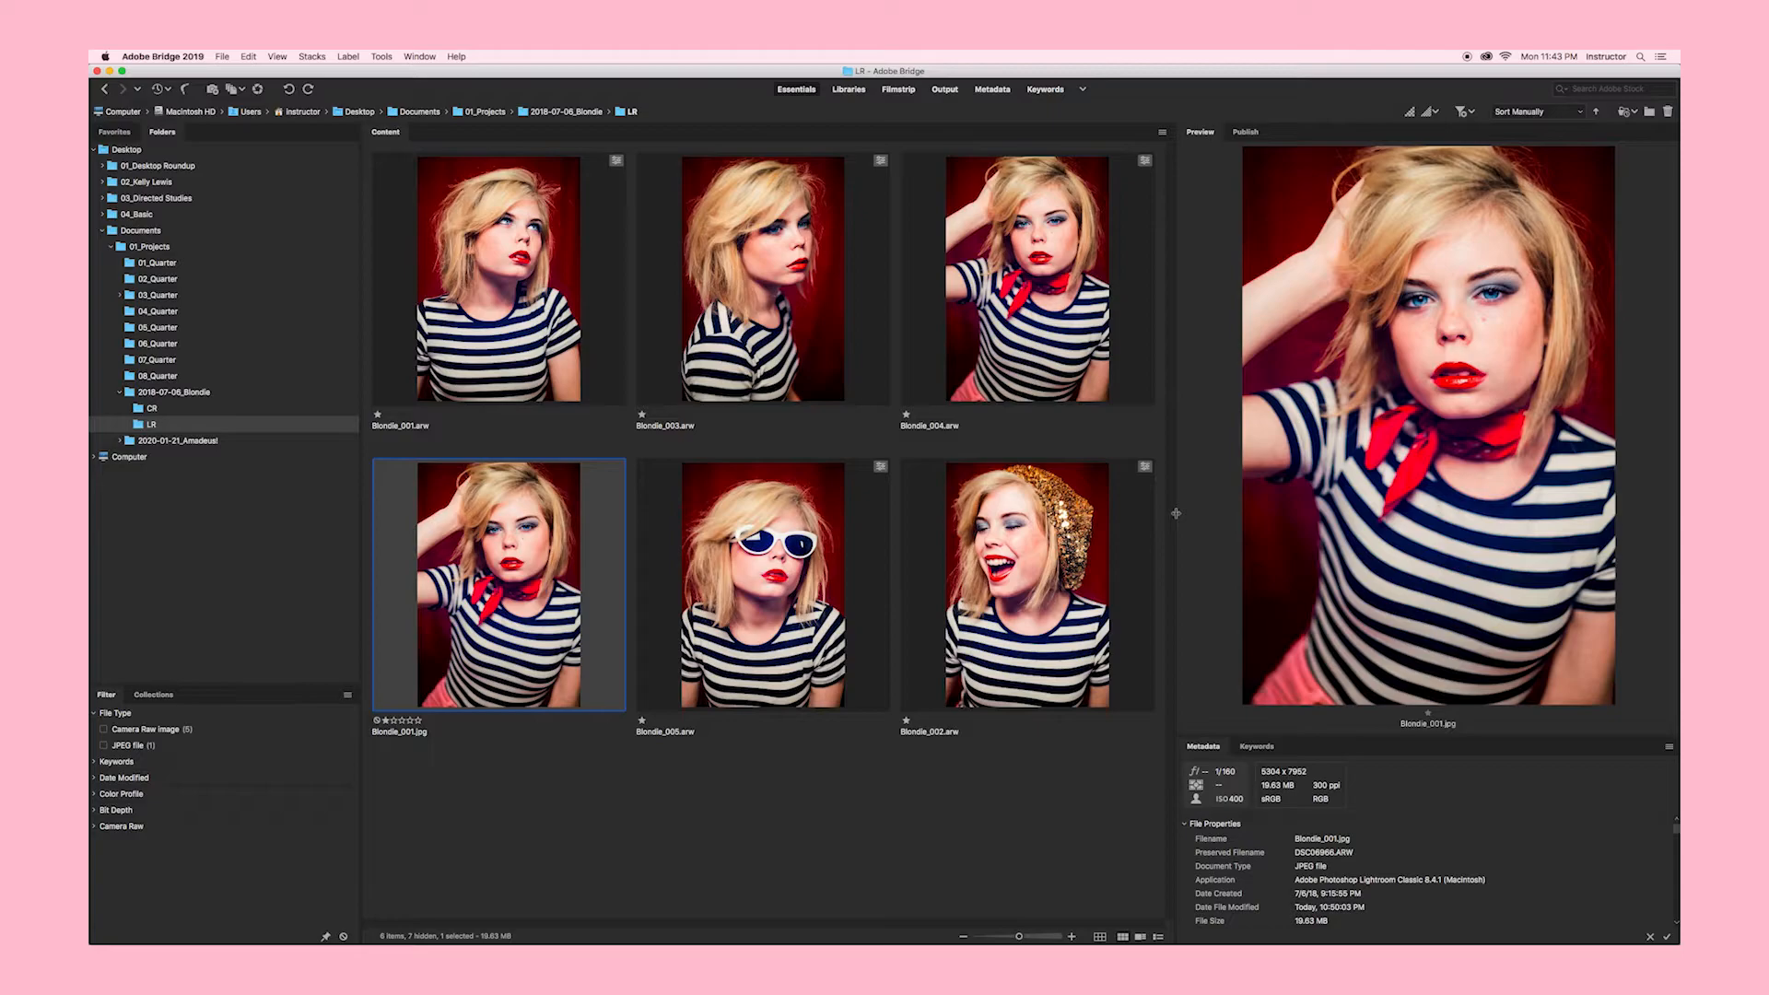
key(space)
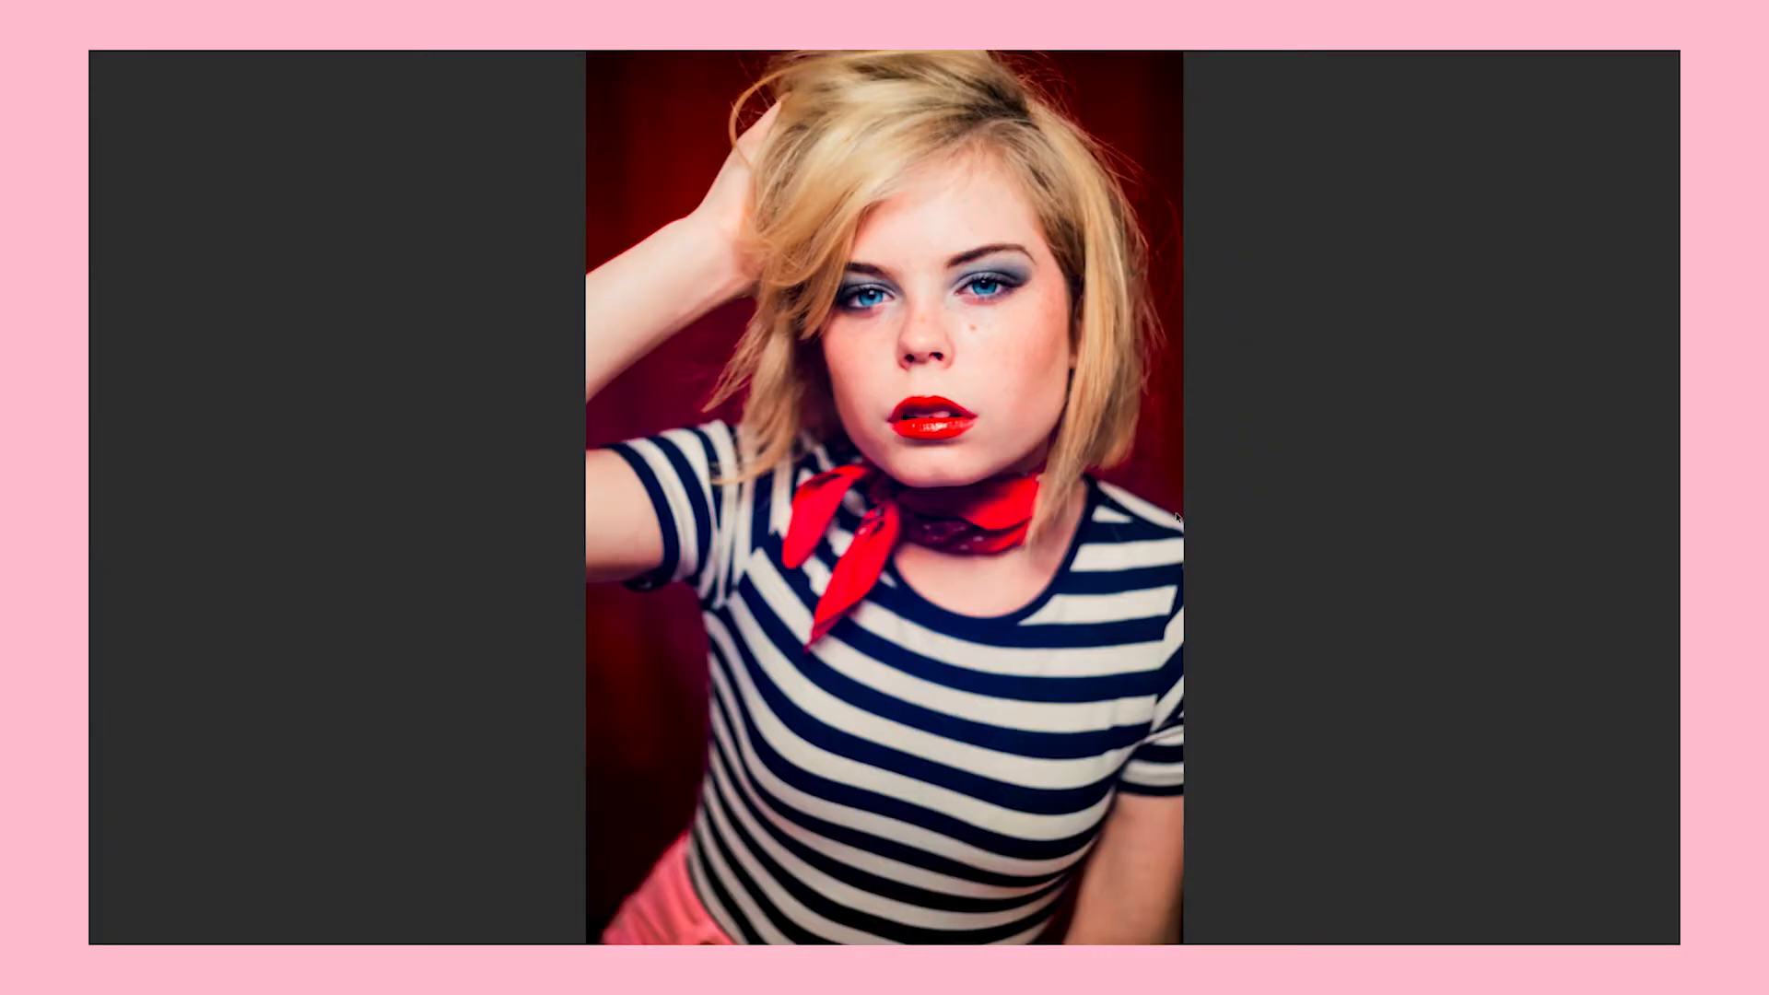
key(space)
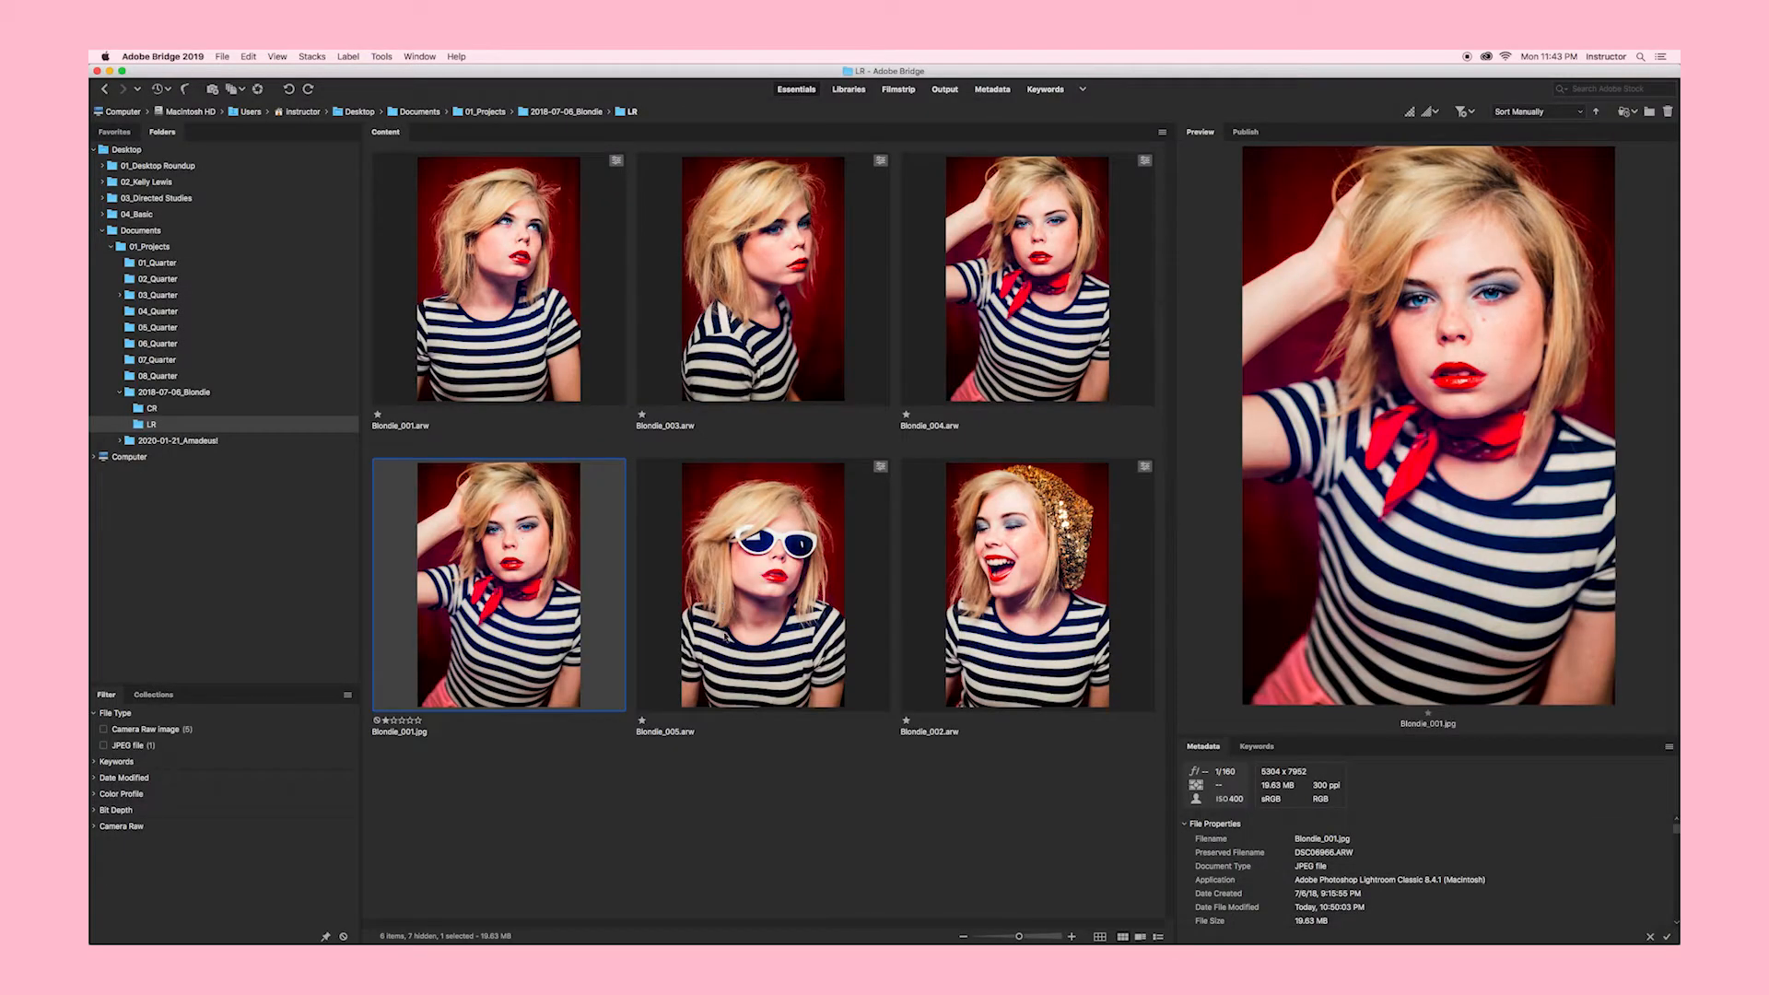
Step: Add Blondie_005.arw to the preview, widen the preview further, and adjust which portraits are selected
super+click(765, 596)
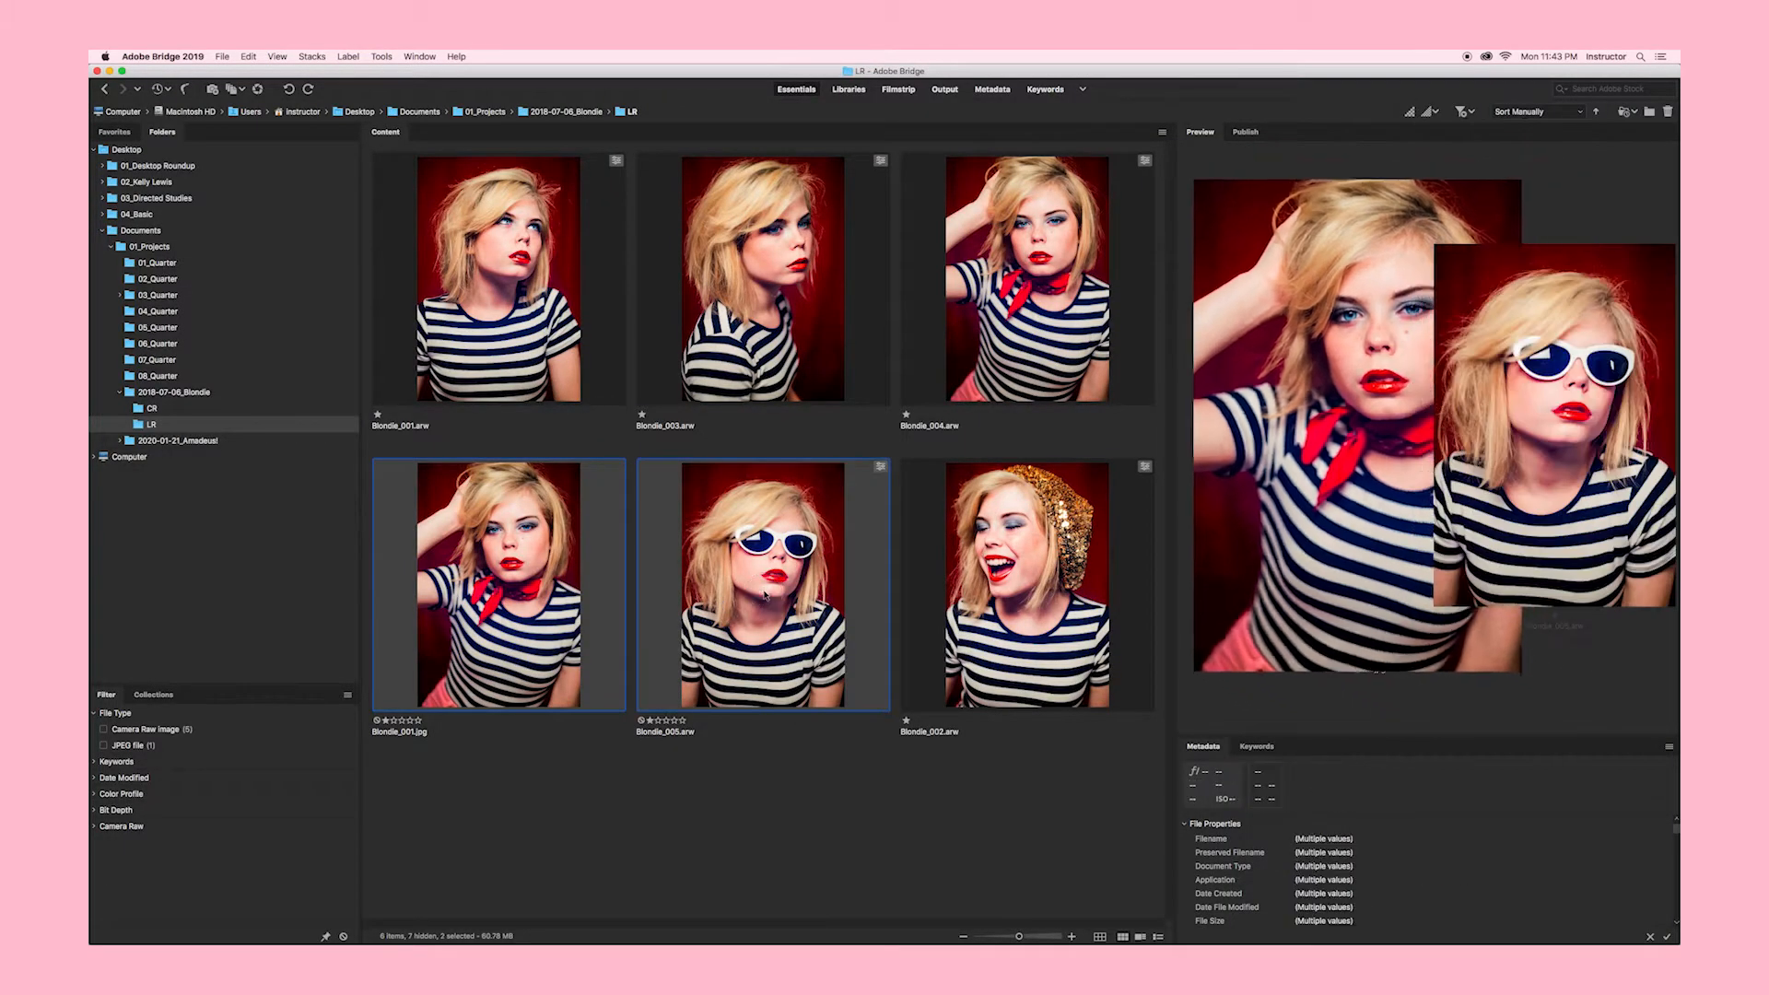
drag(1173, 491, 945, 523)
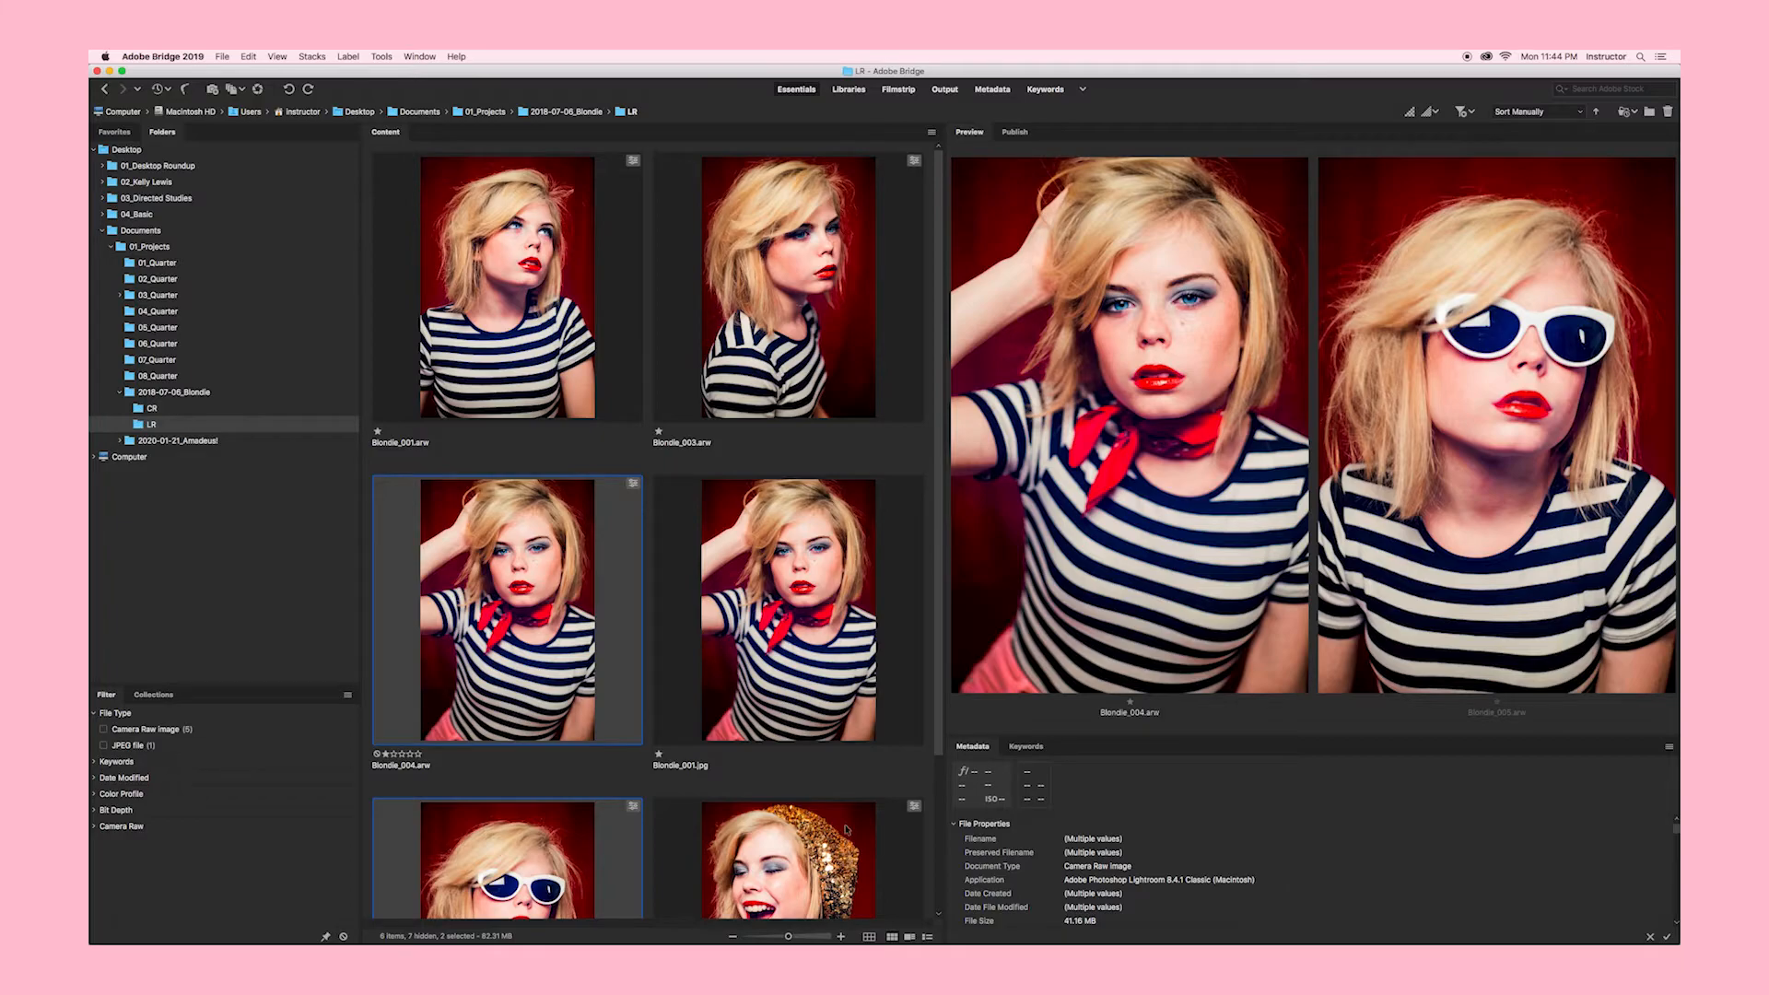
super+click(846, 830)
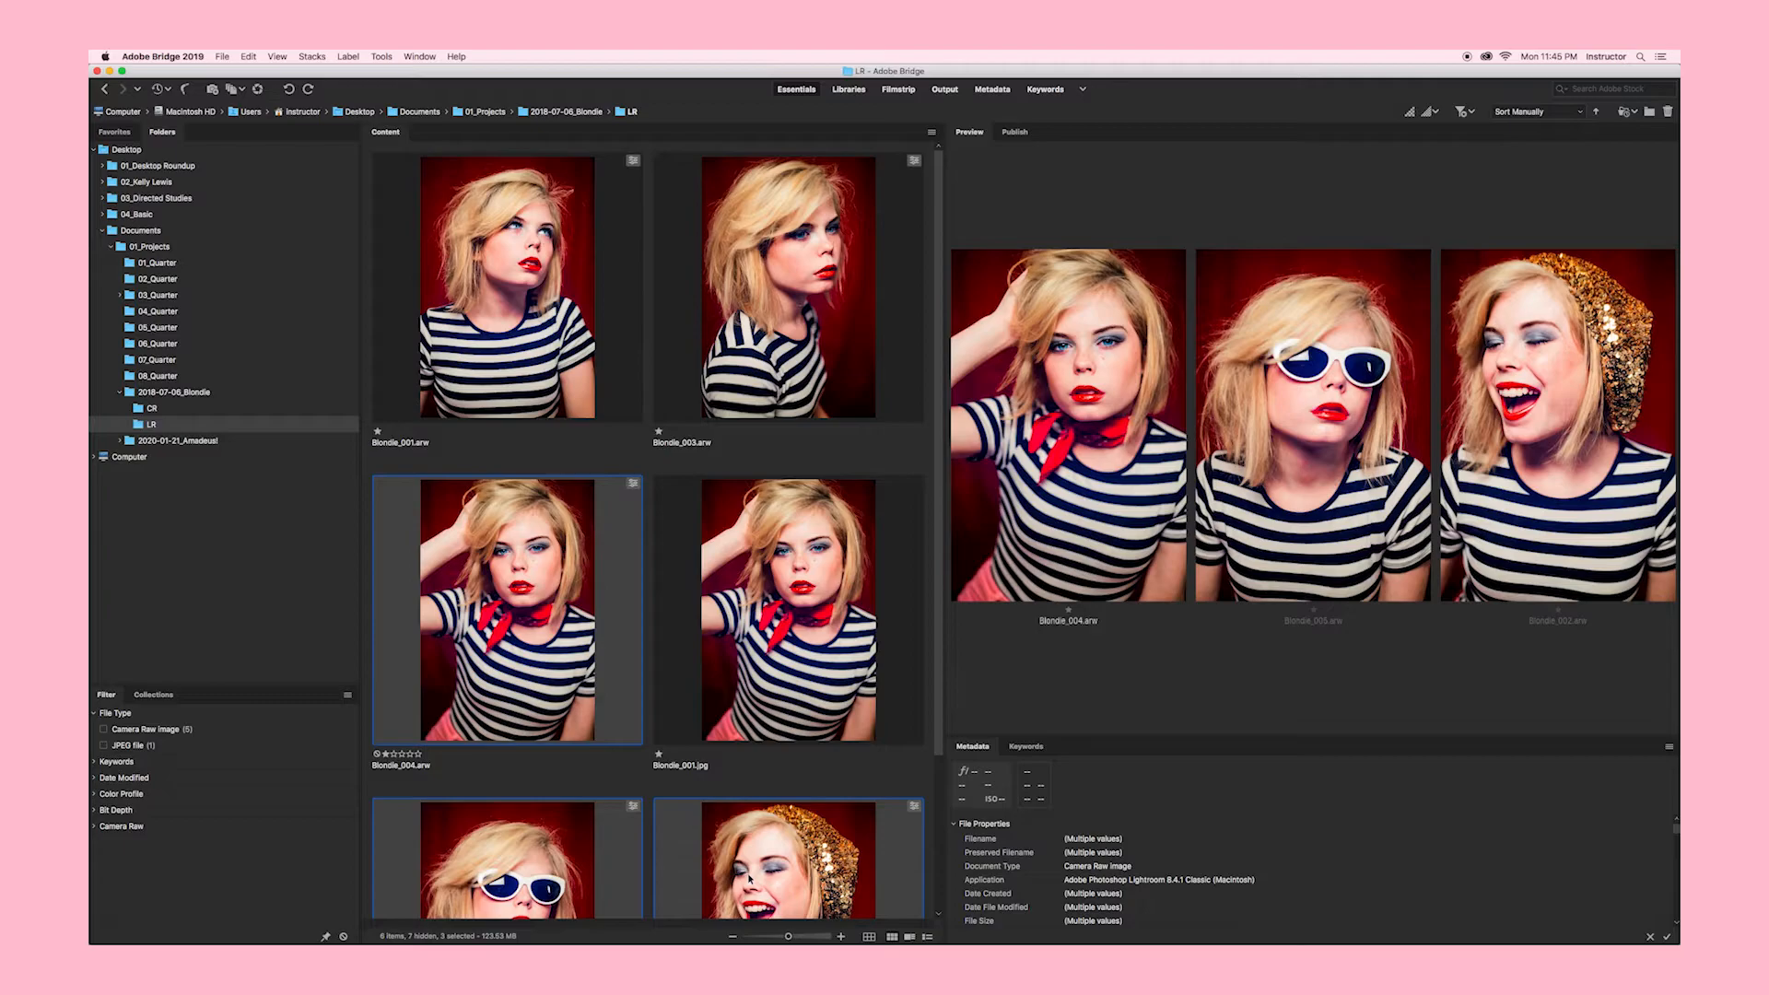
super+click(557, 866)
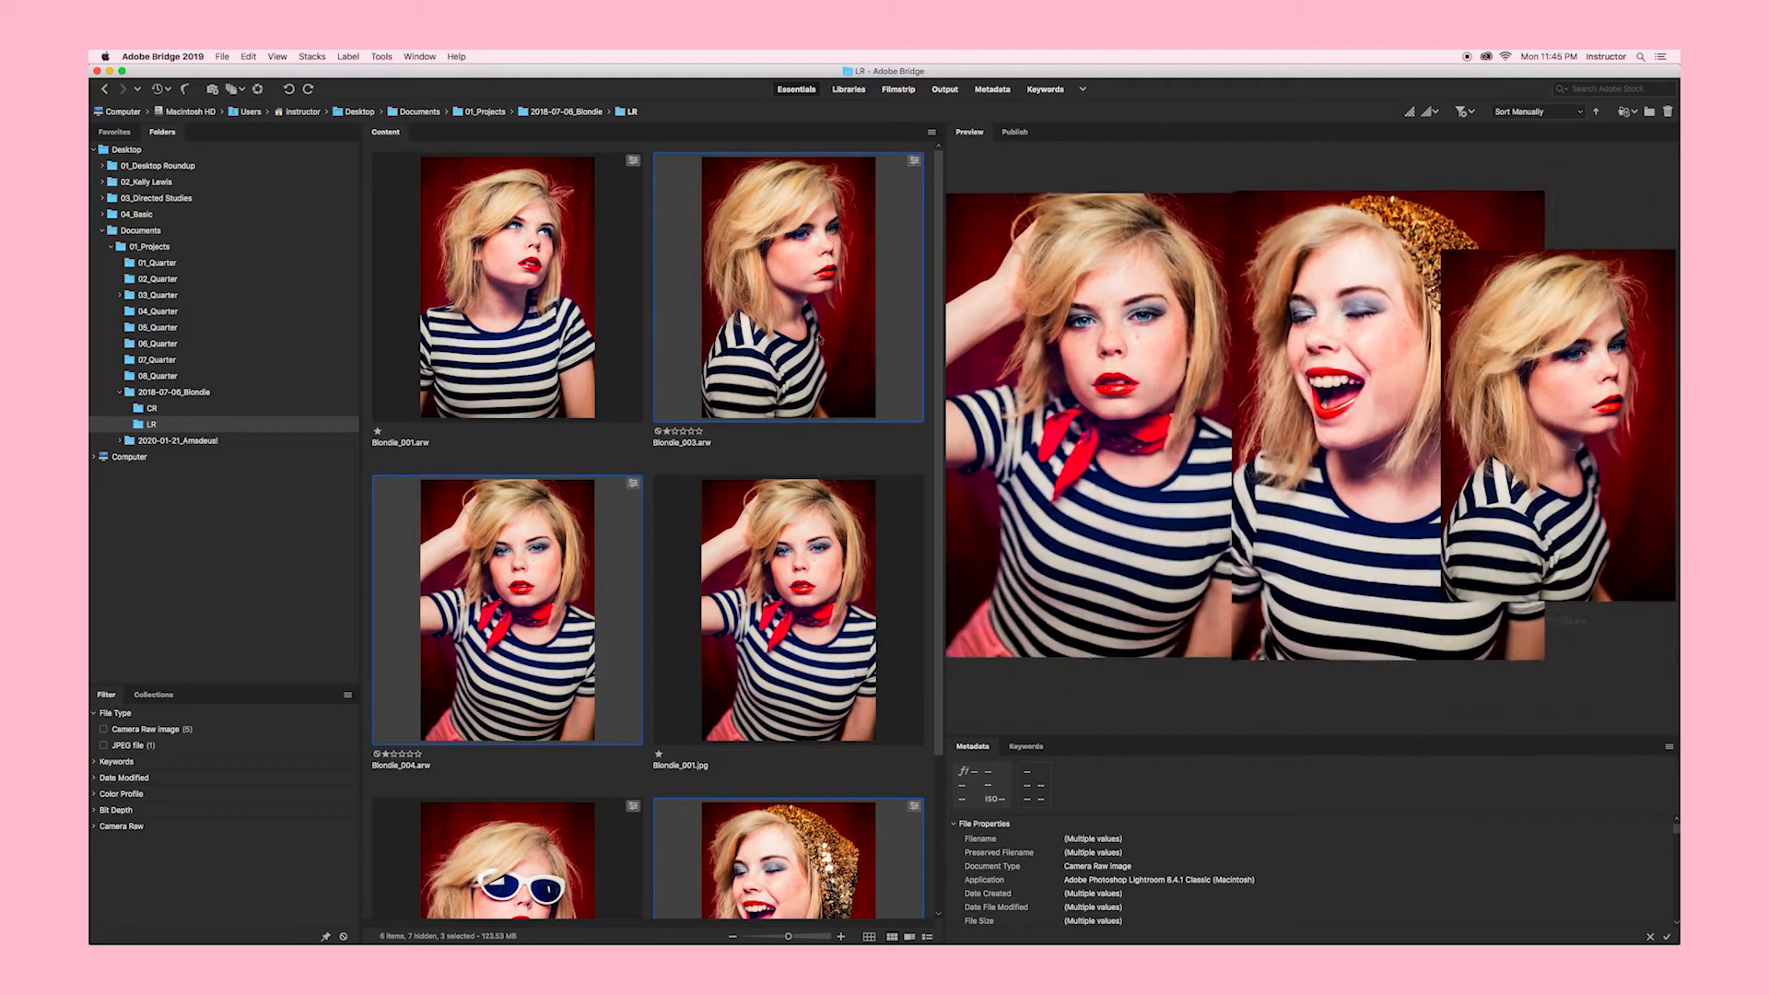
super+click(838, 605)
super+click(838, 606)
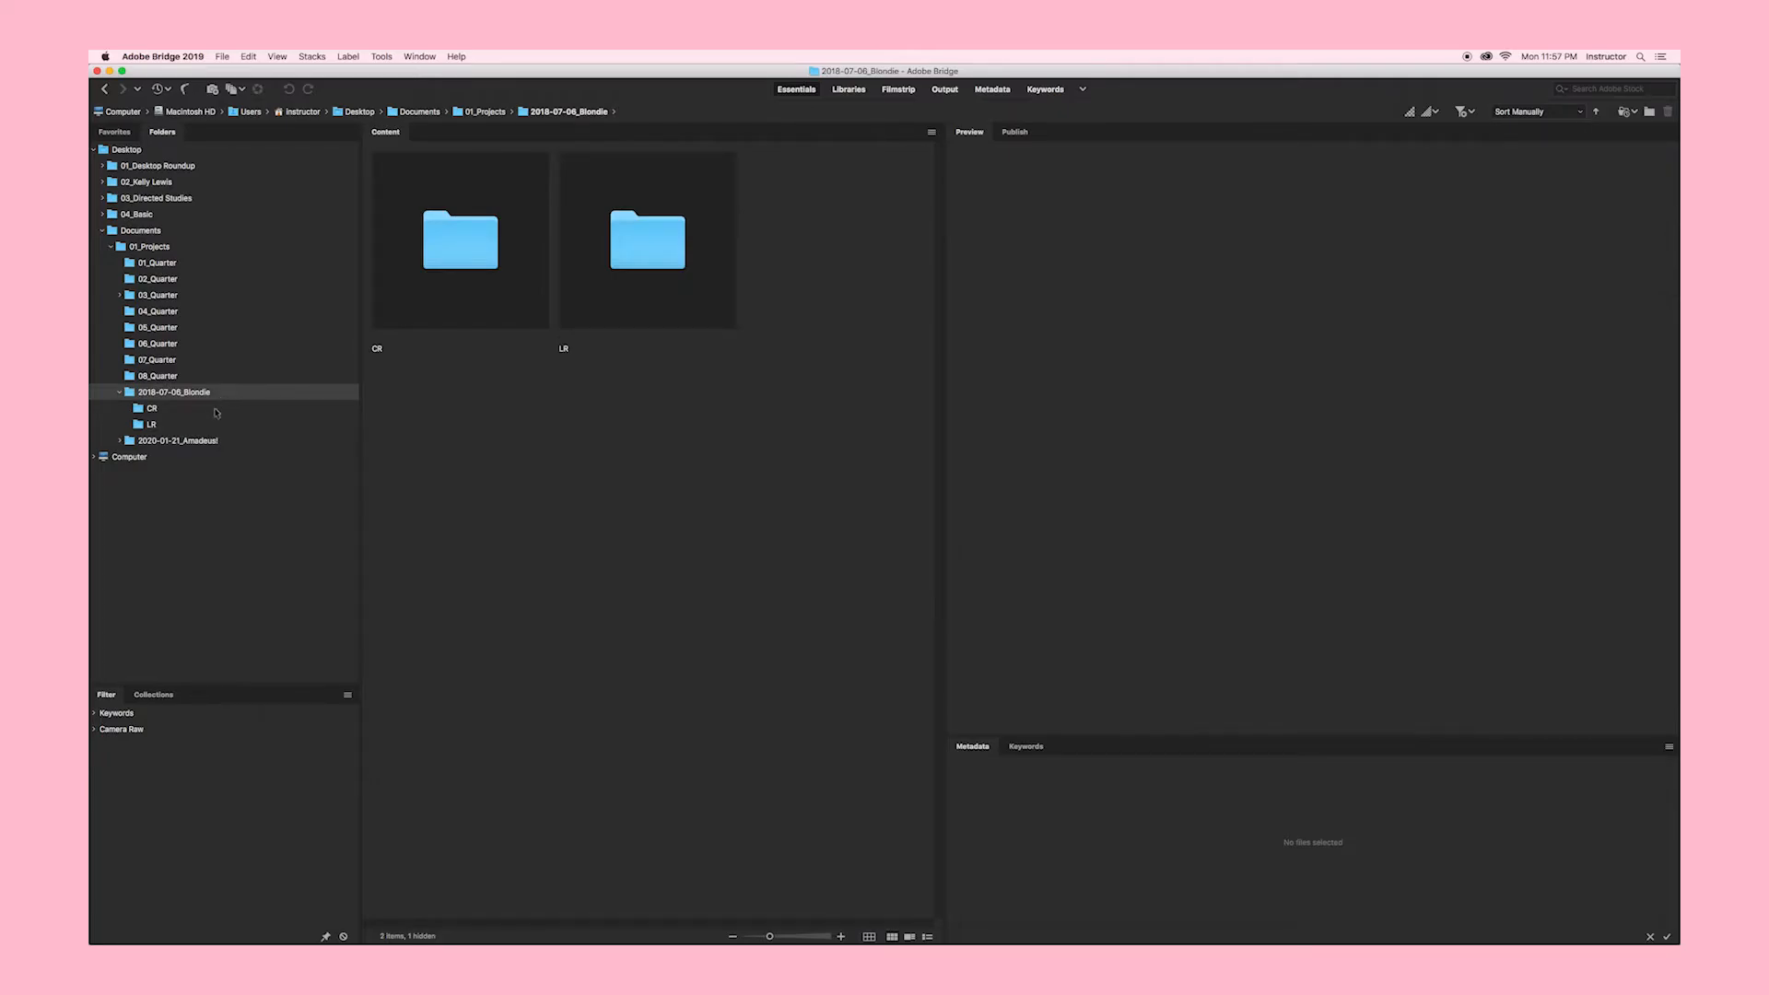
Step: In the LR folder, move image-005 after image-002 and image-004 into the second slot
click(168, 426)
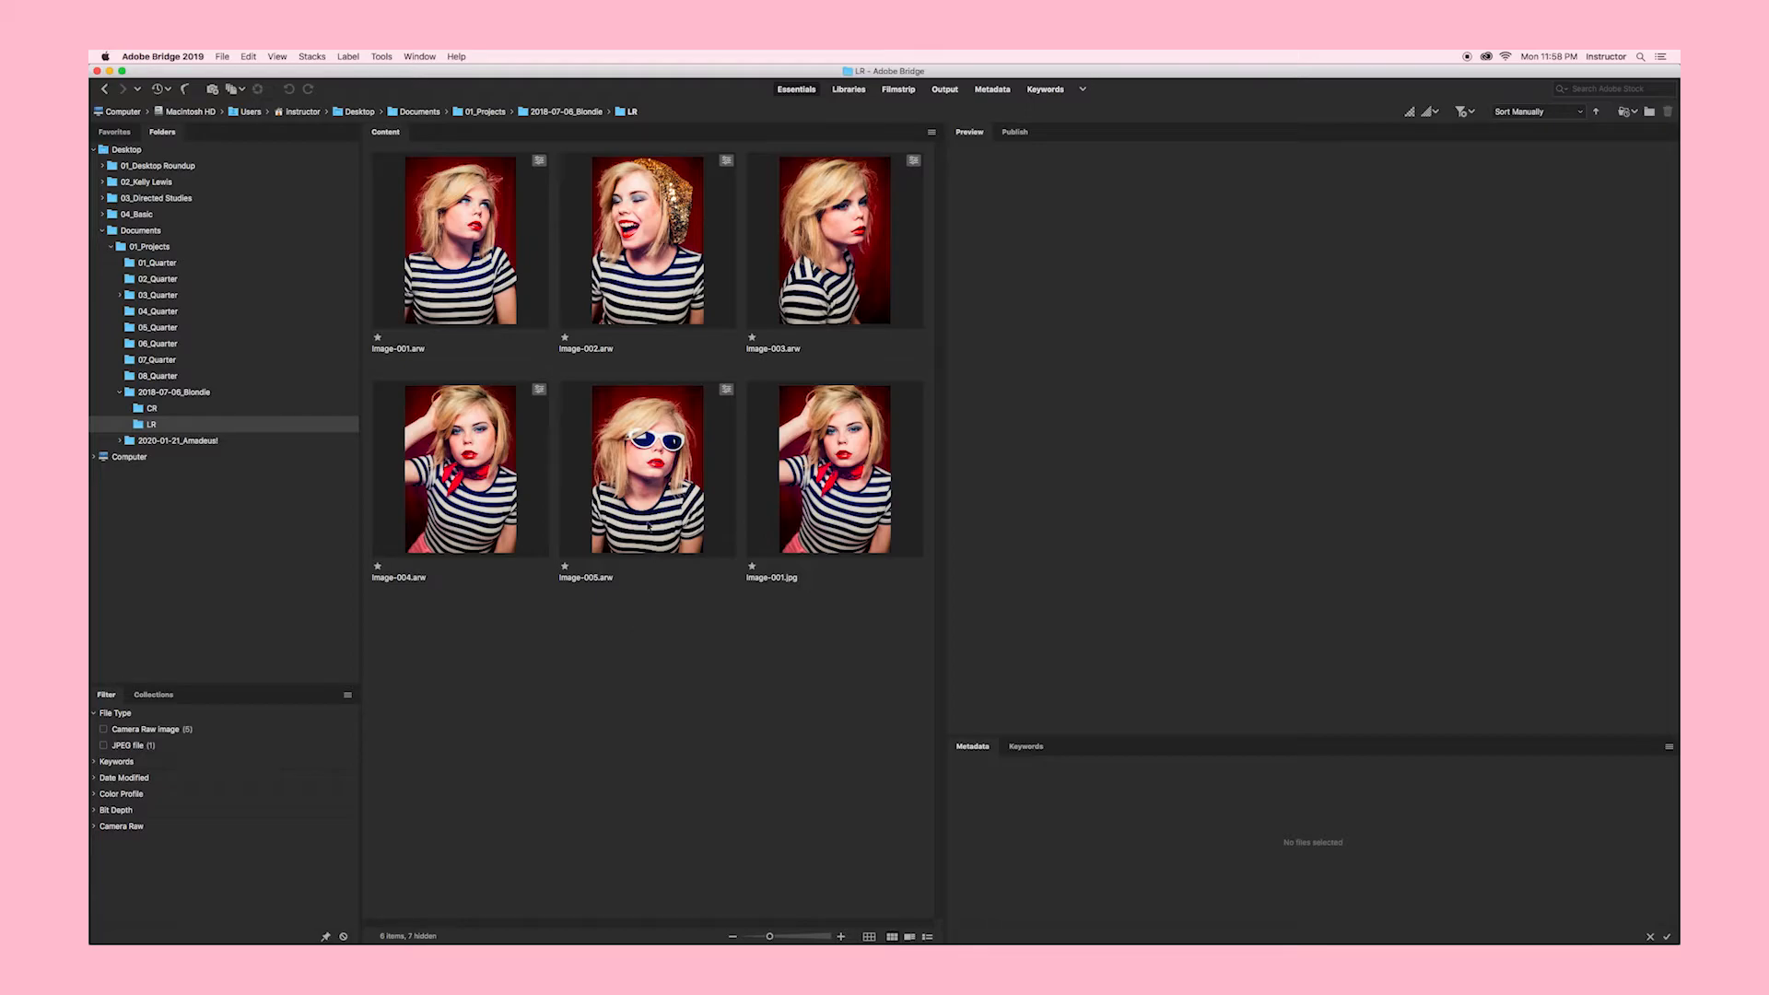
click(643, 507)
drag(643, 506, 712, 332)
click(737, 486)
drag(736, 485, 638, 354)
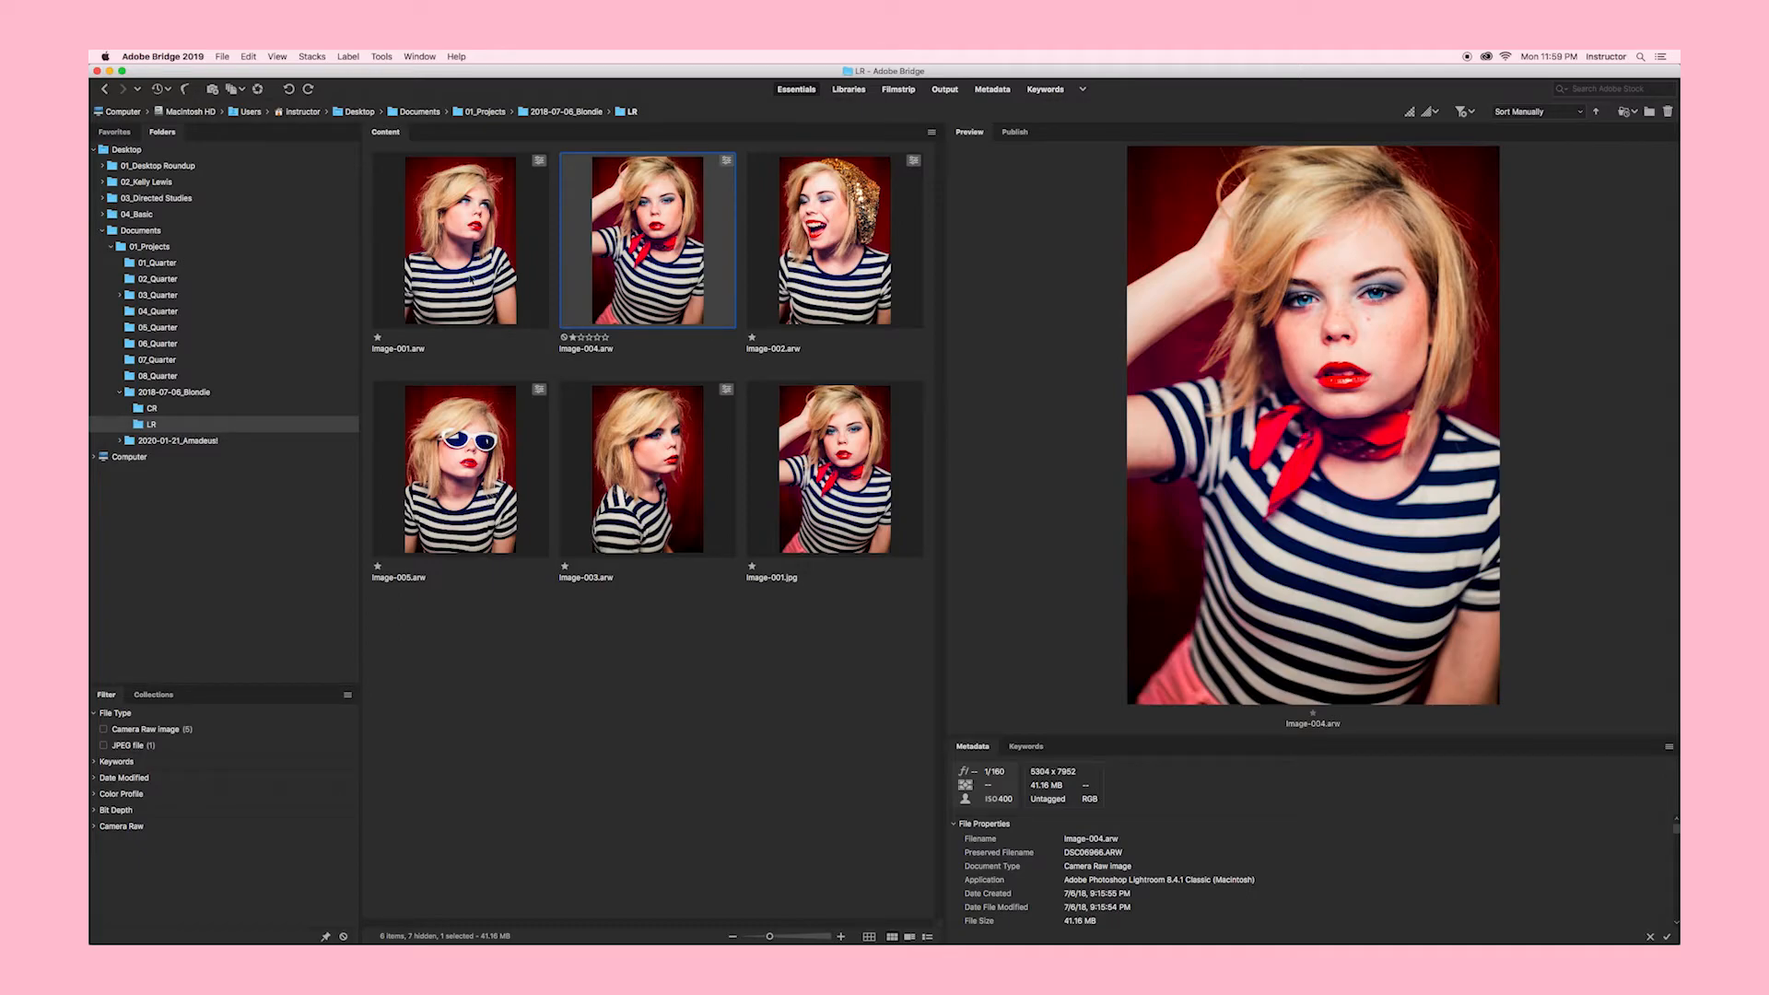
Step: Select the five raw portraits, image-001 through image-005, together
super+click(471, 278)
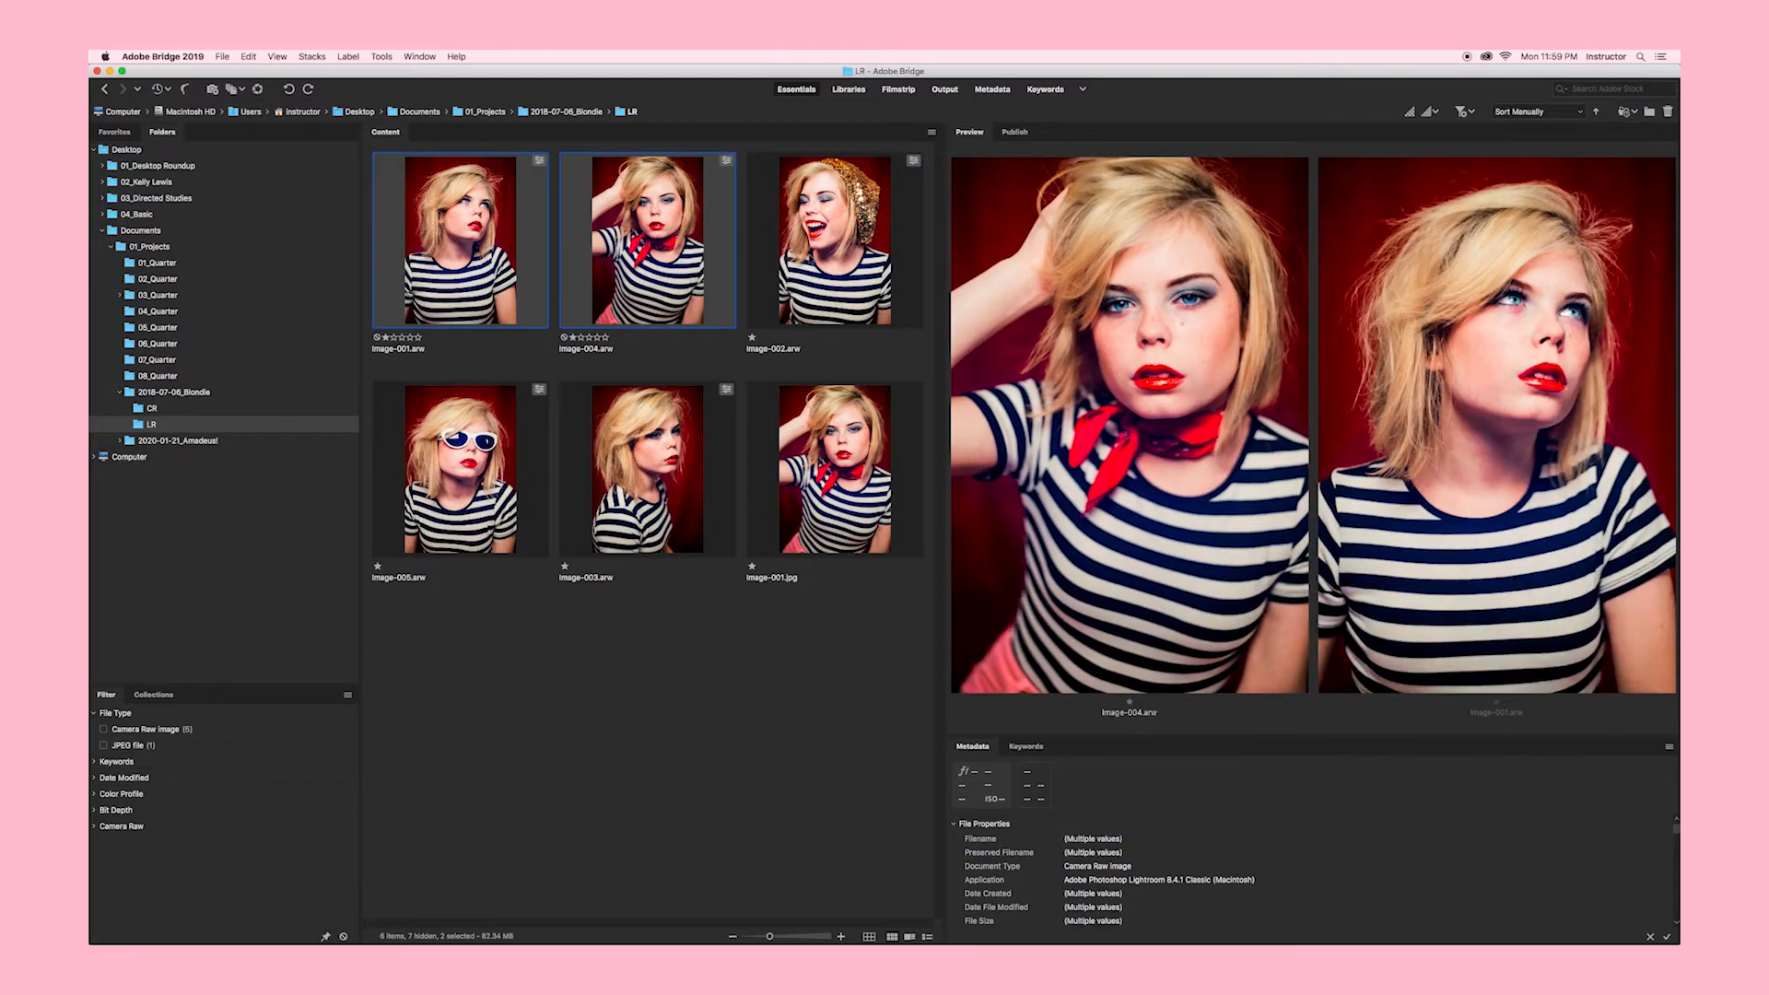
super+click(833, 242)
super+click(460, 470)
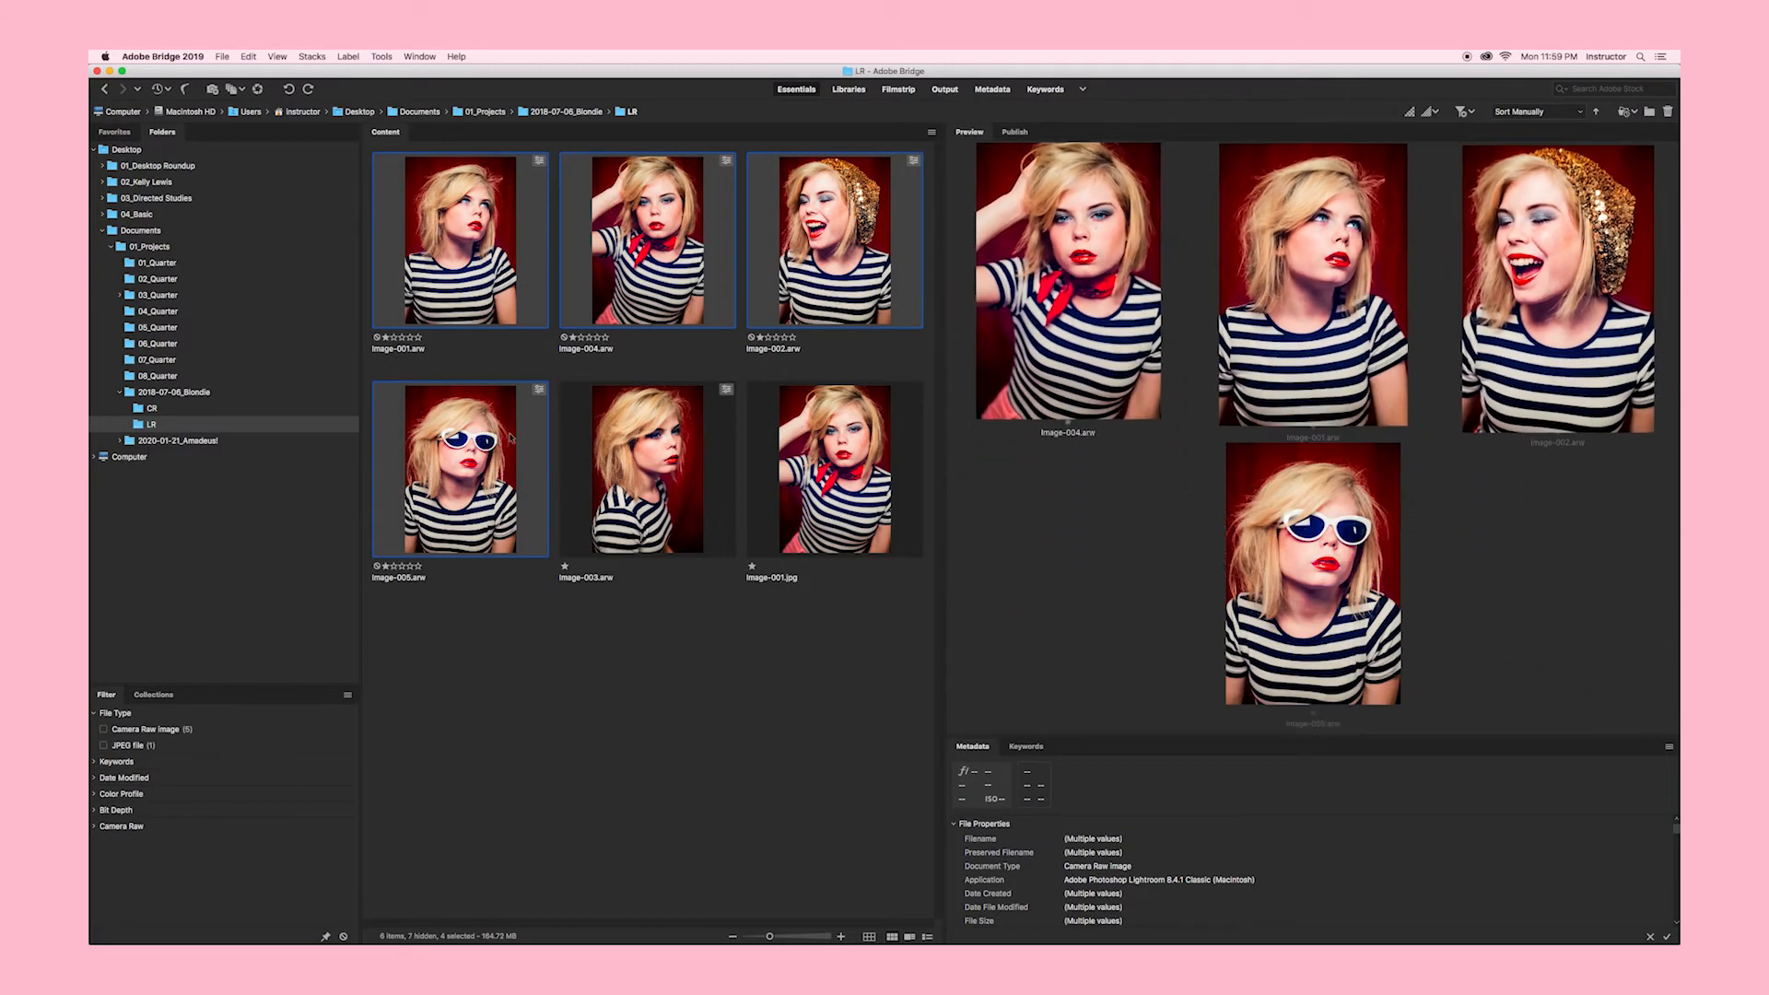
super+click(639, 447)
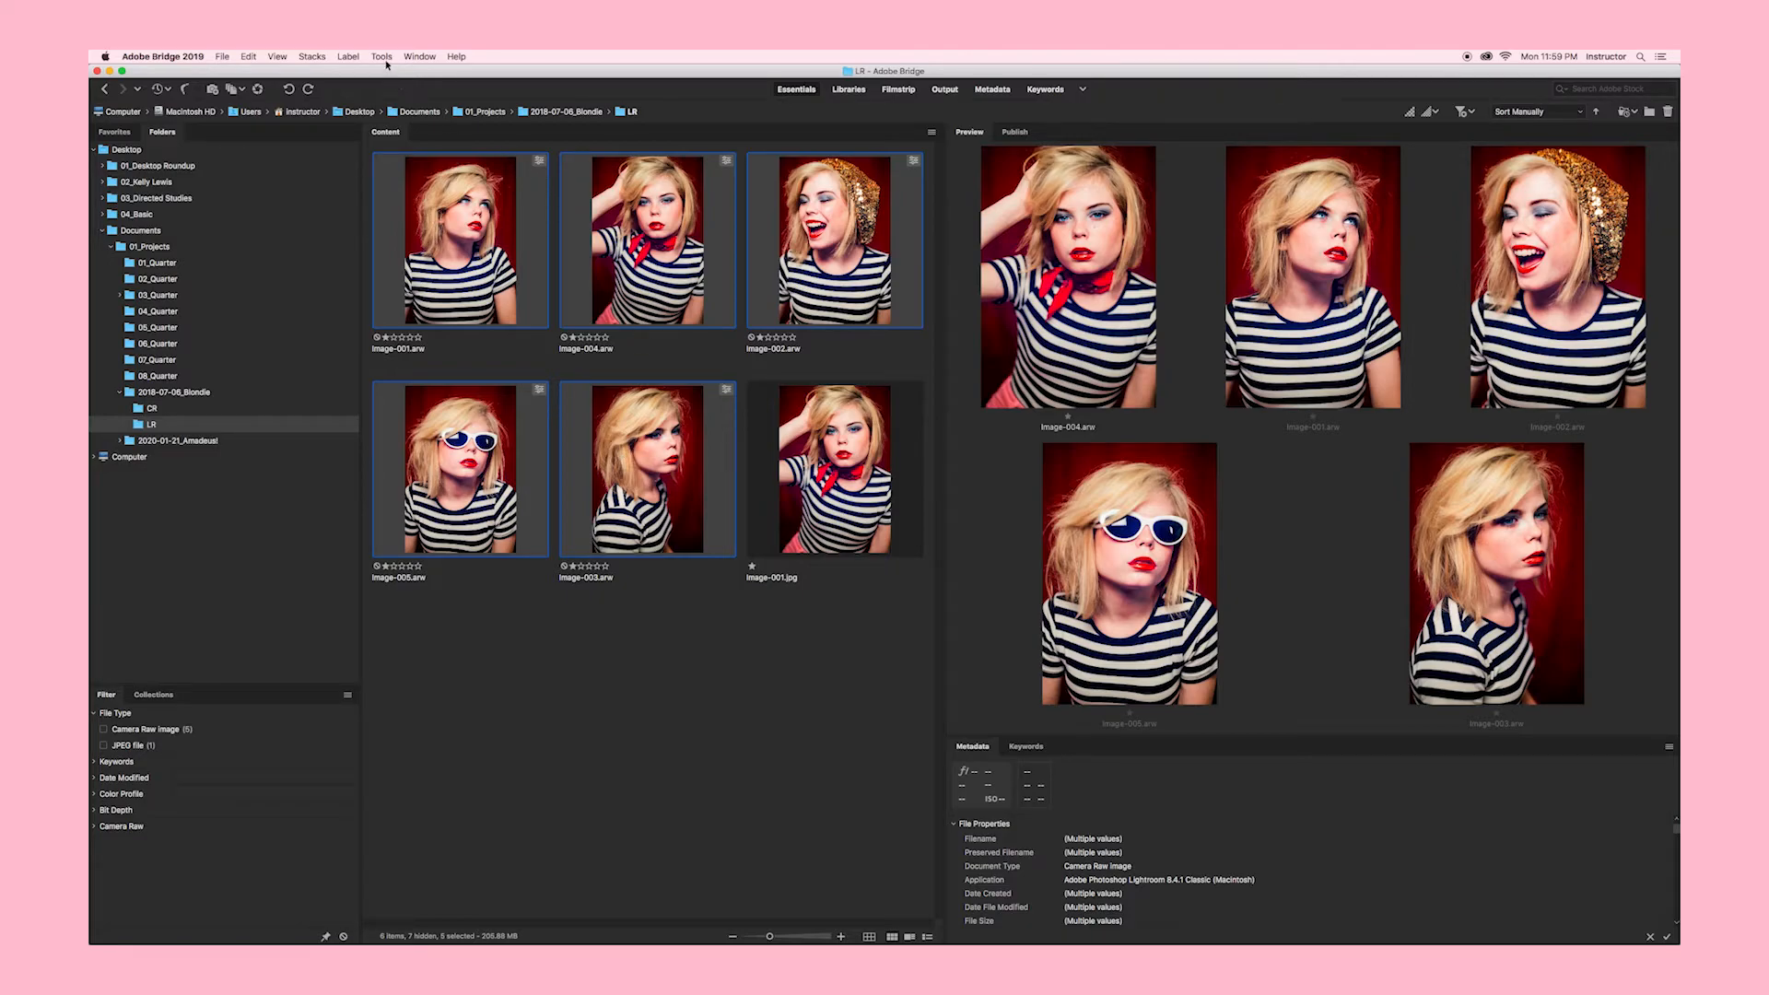
Step: Batch rename the five raw files as a P1_ client-name prefix plus a two-digit sequence starting at 1
click(382, 57)
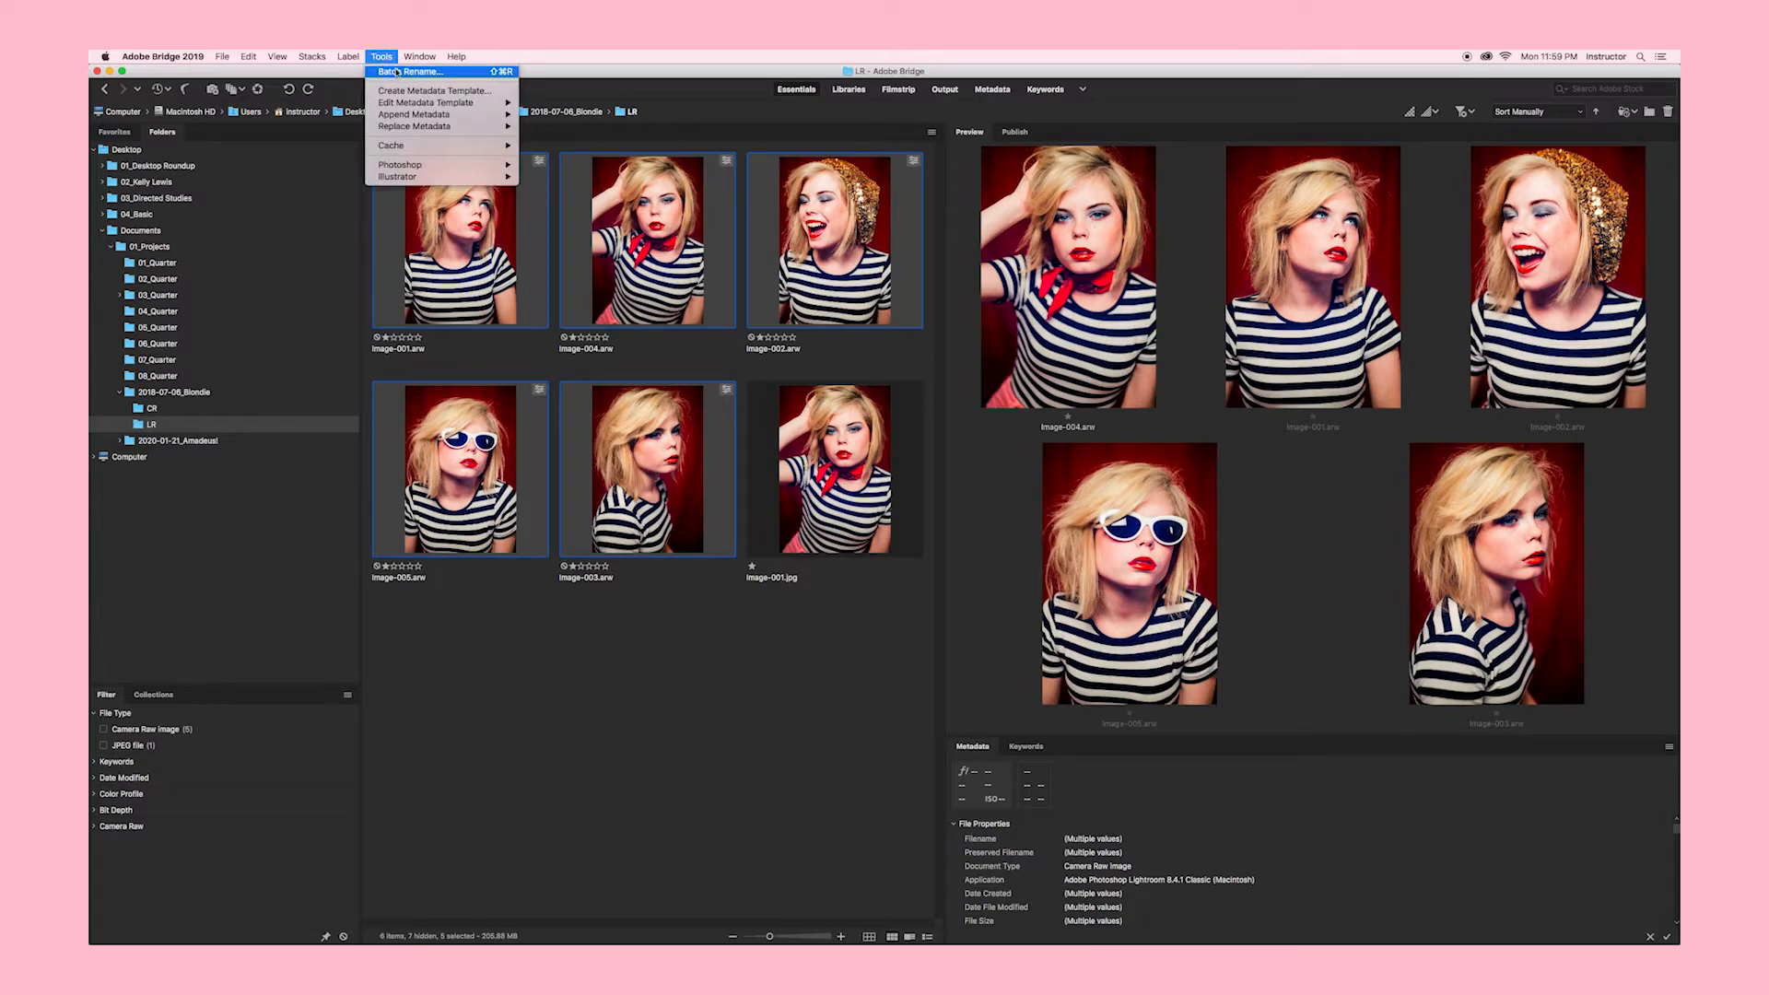
click(397, 72)
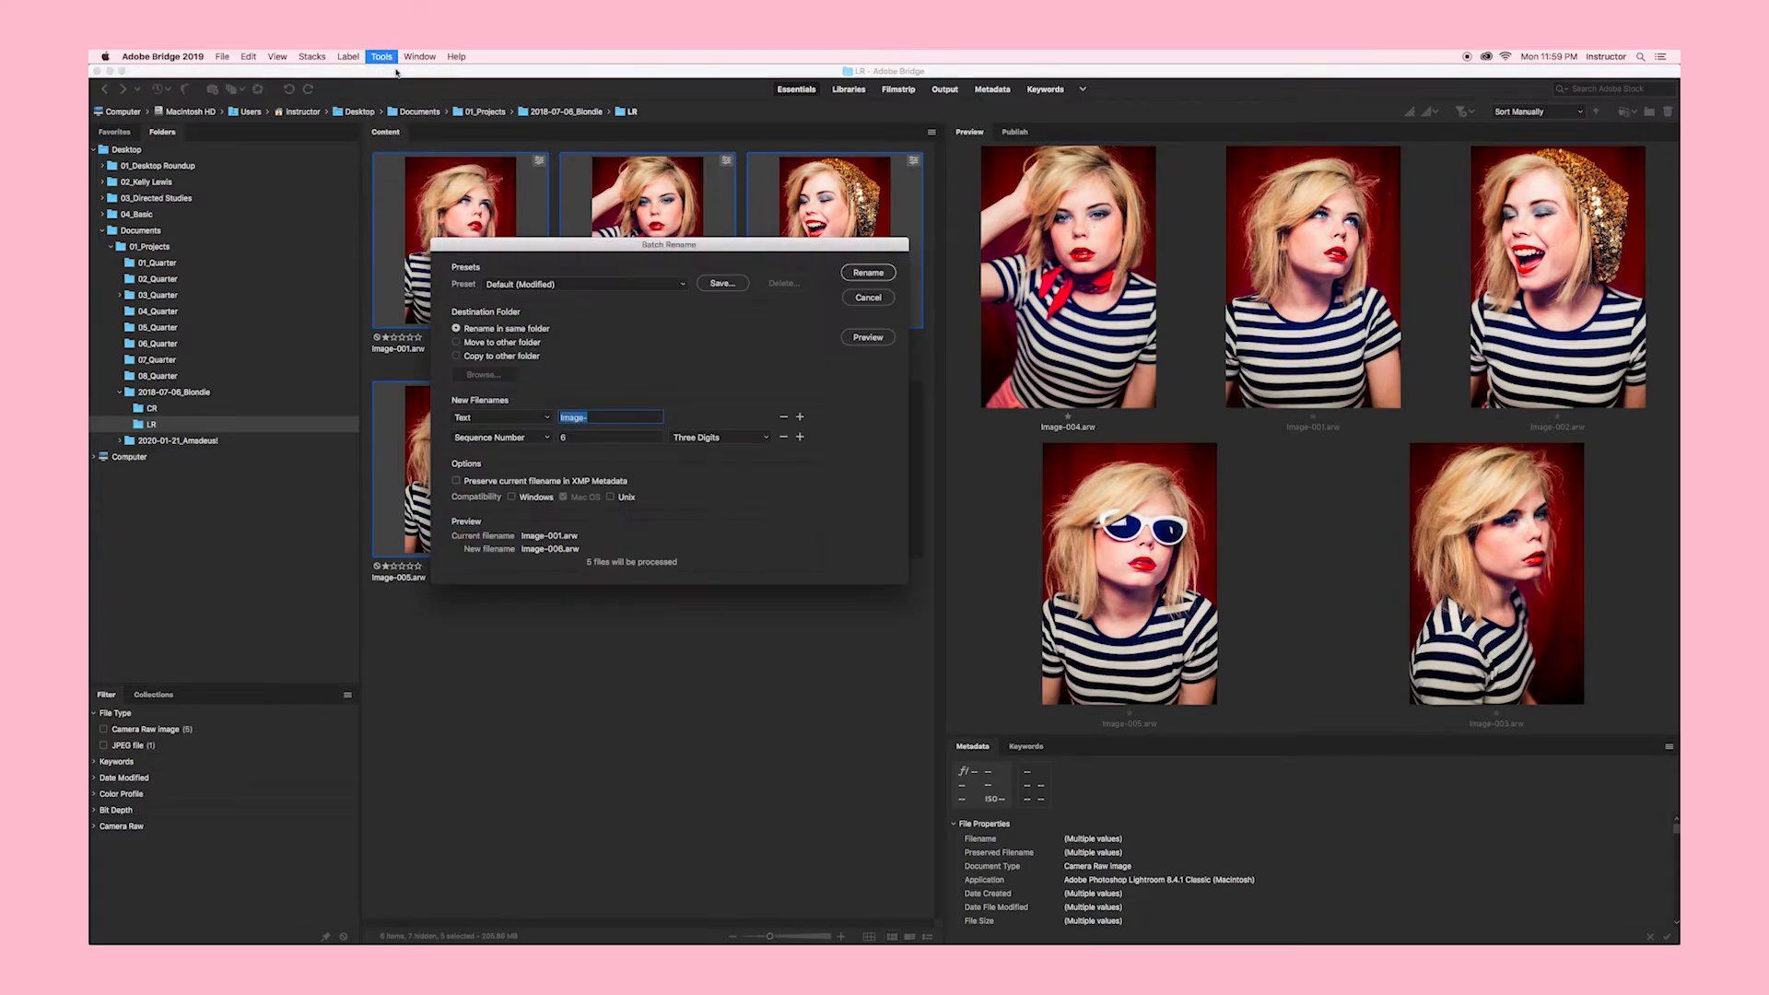
click(547, 421)
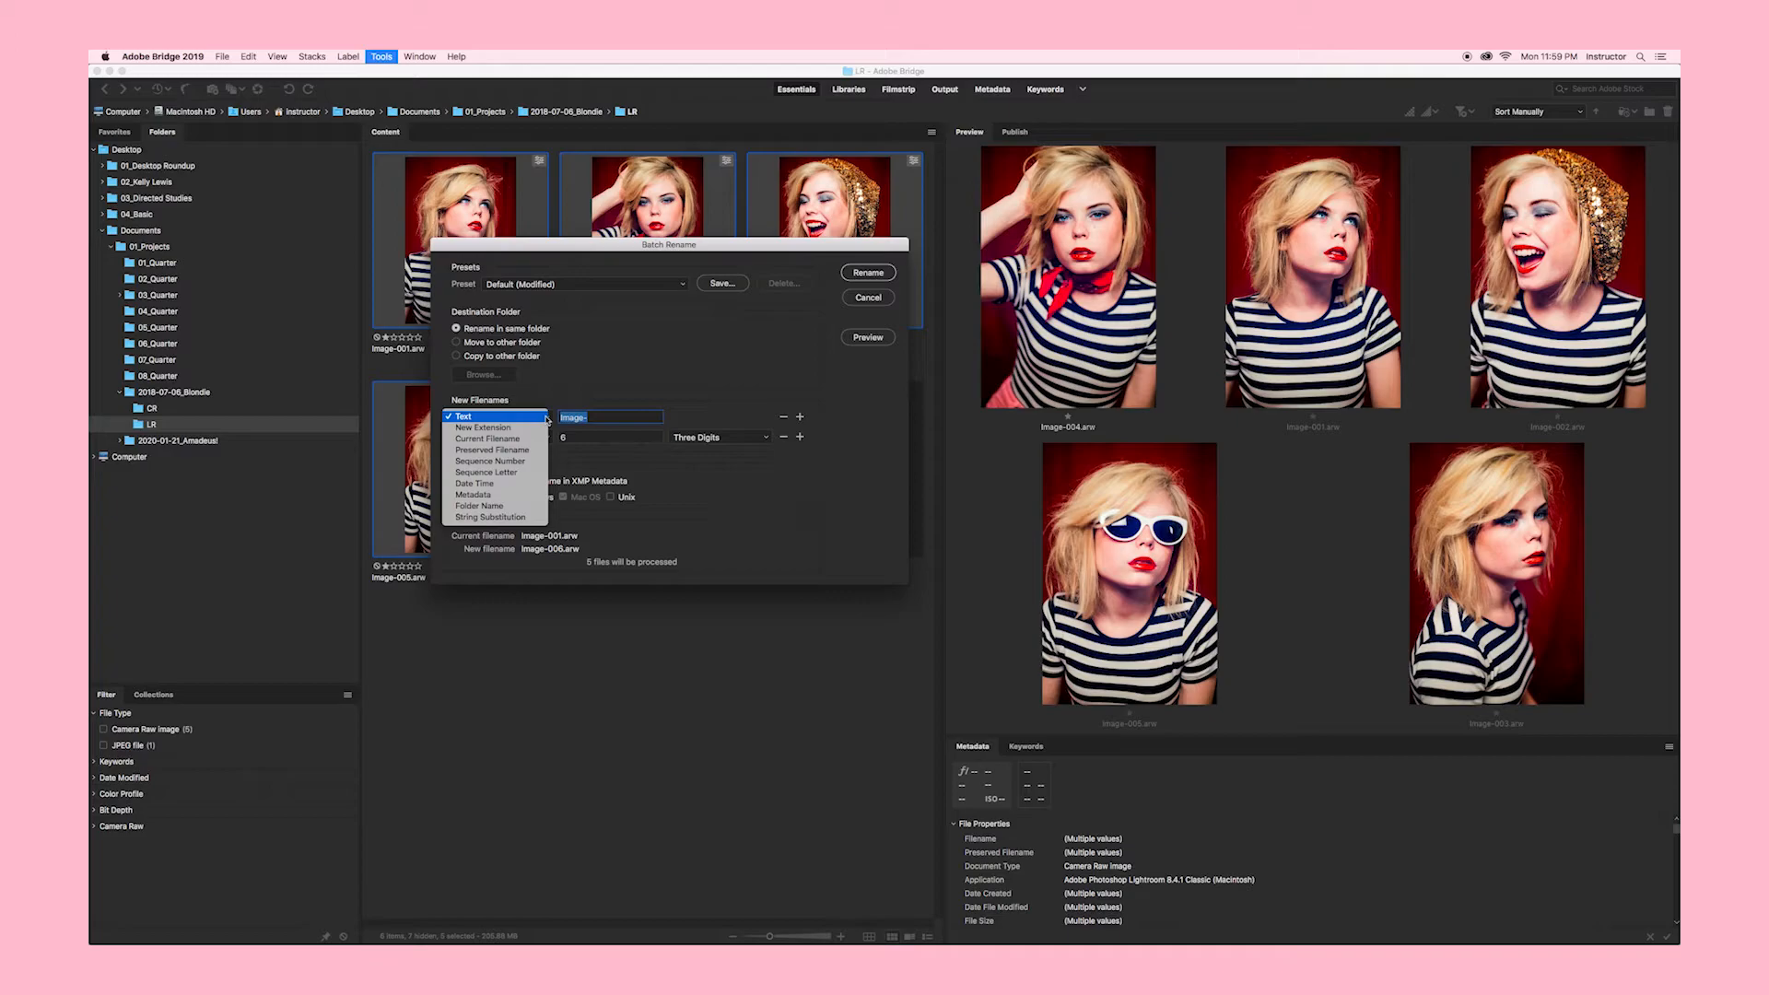
click(540, 421)
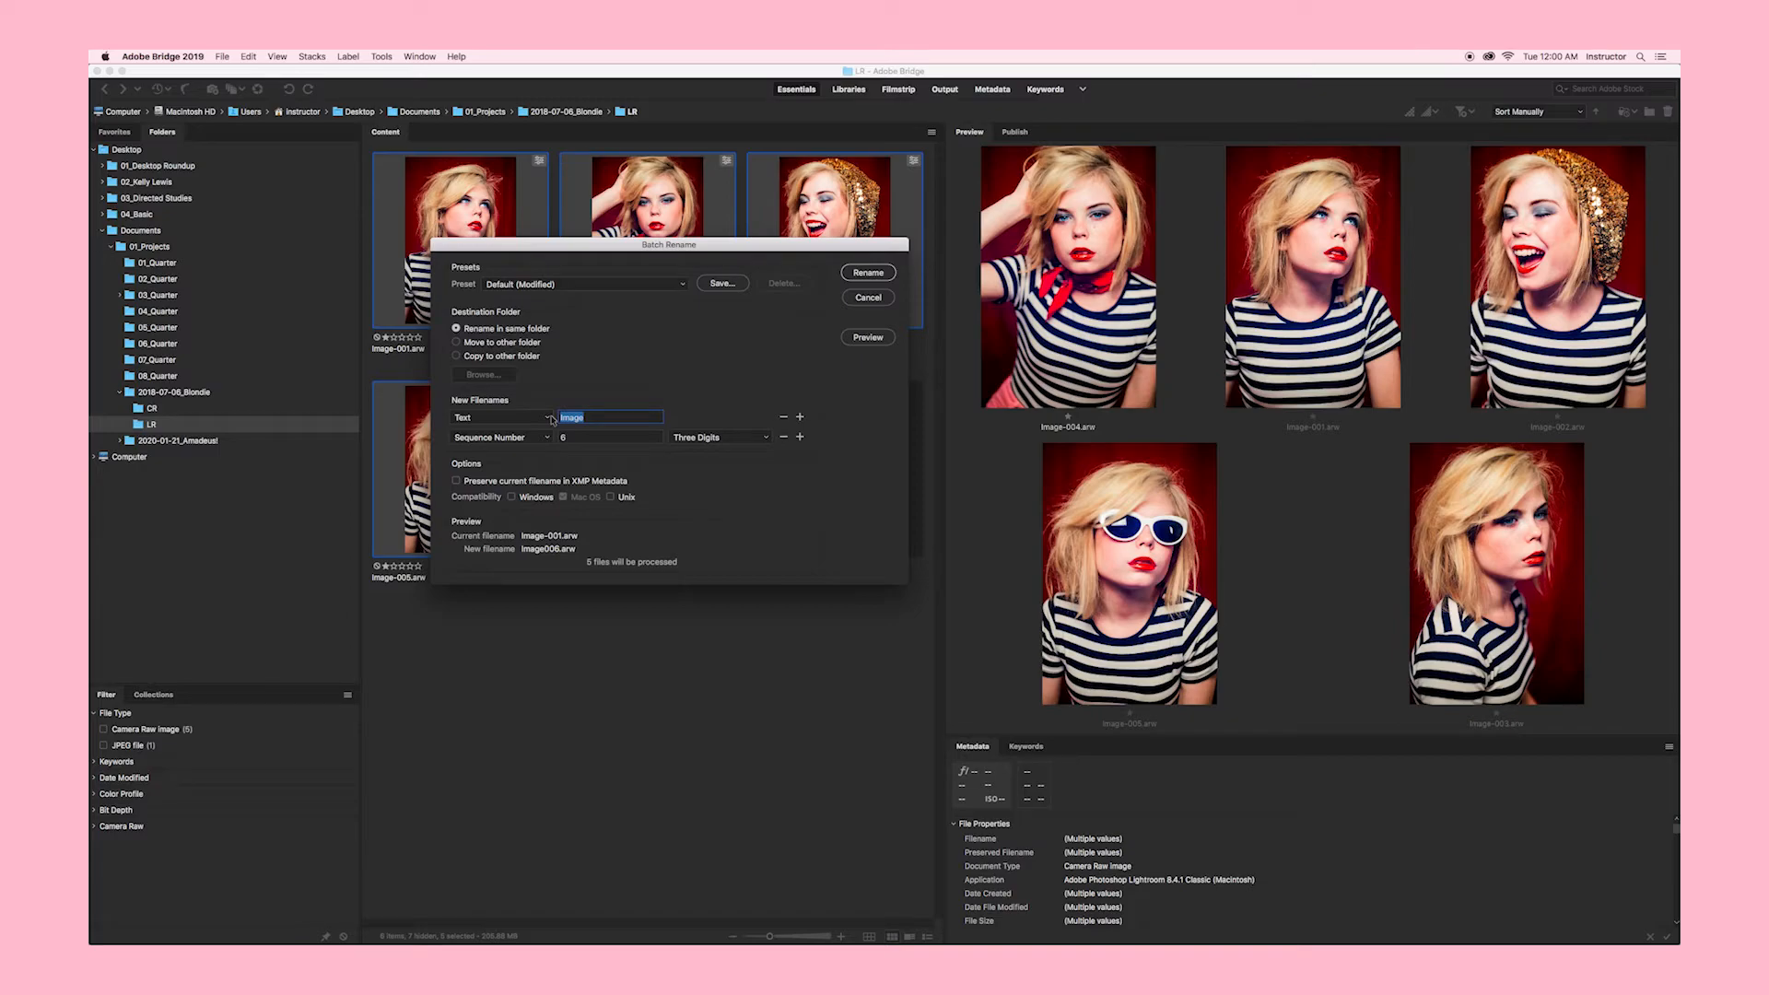
click(542, 440)
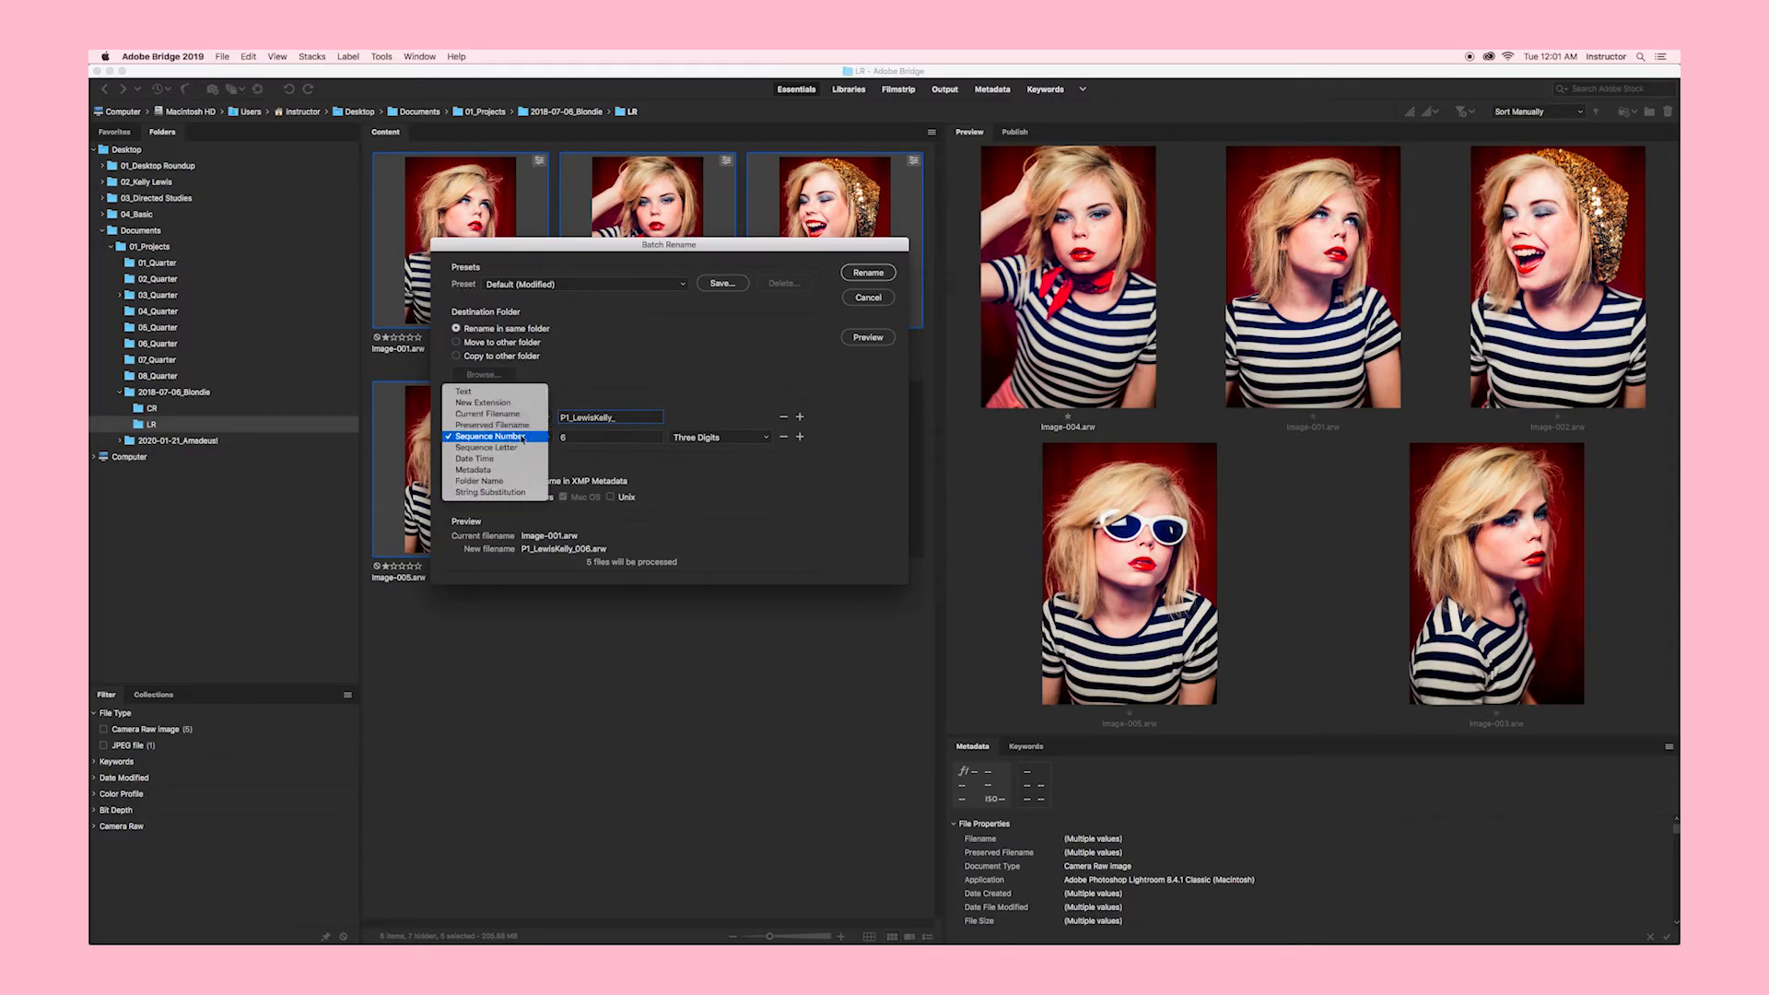
click(535, 437)
drag(570, 438, 556, 440)
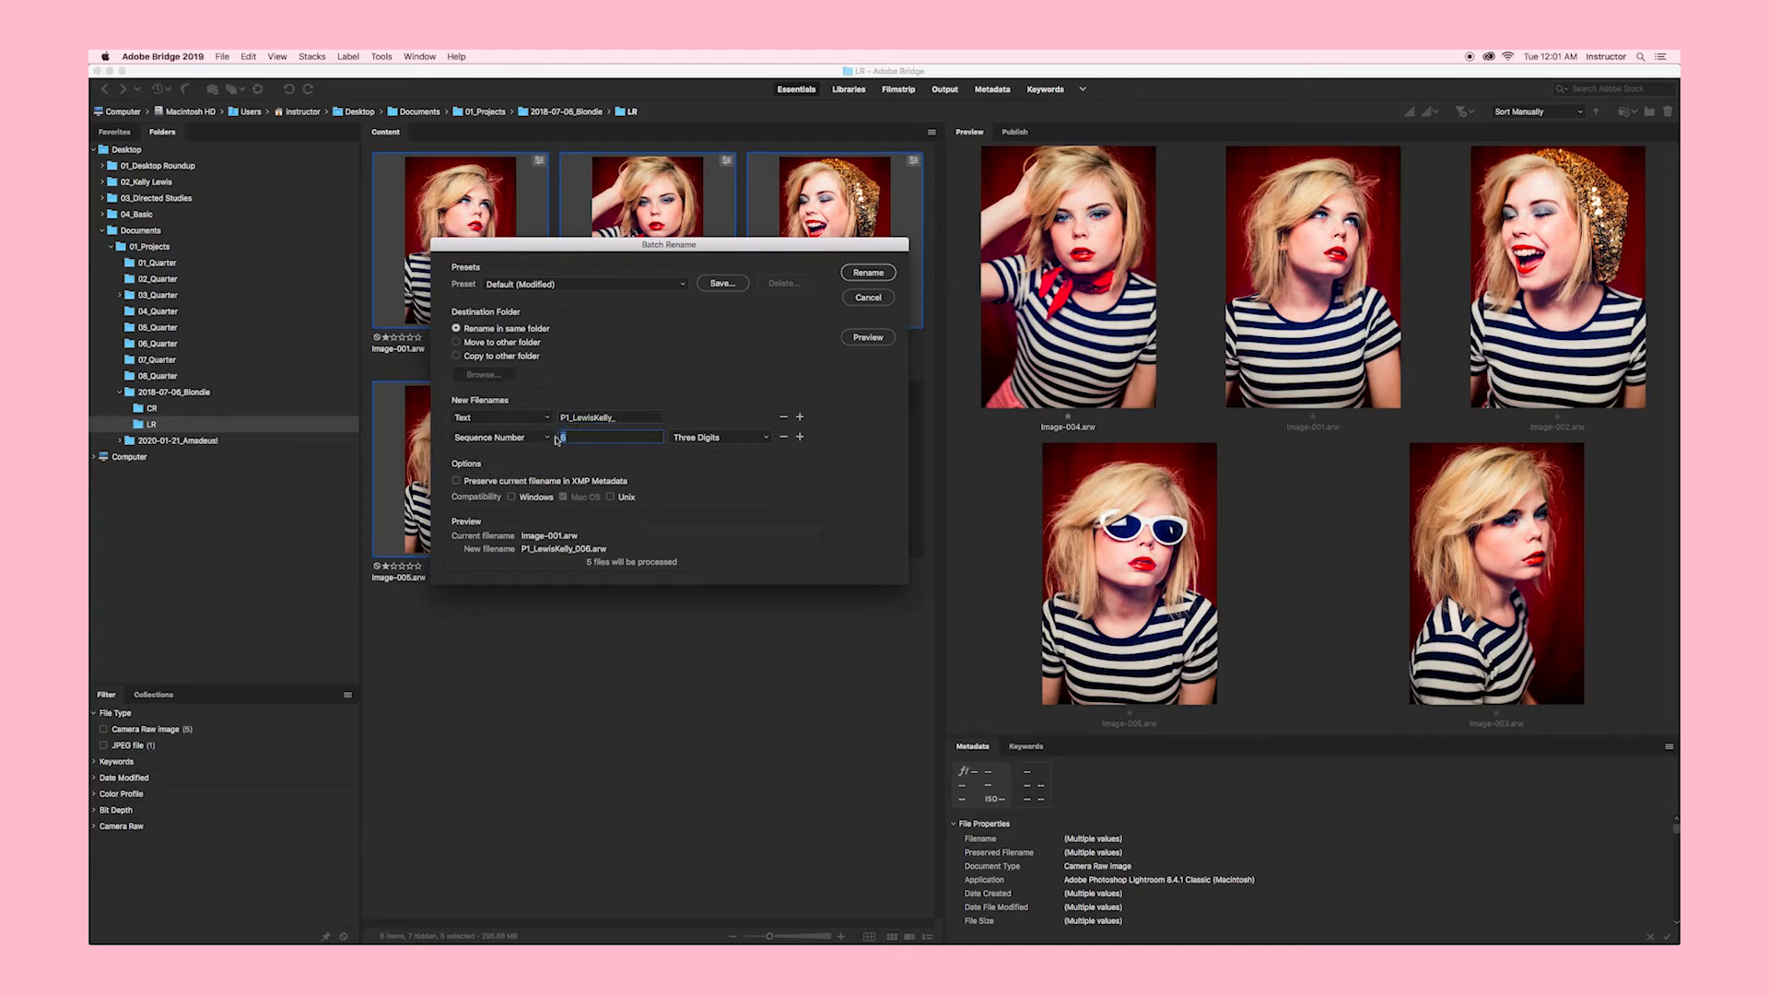
text(1)
click(746, 443)
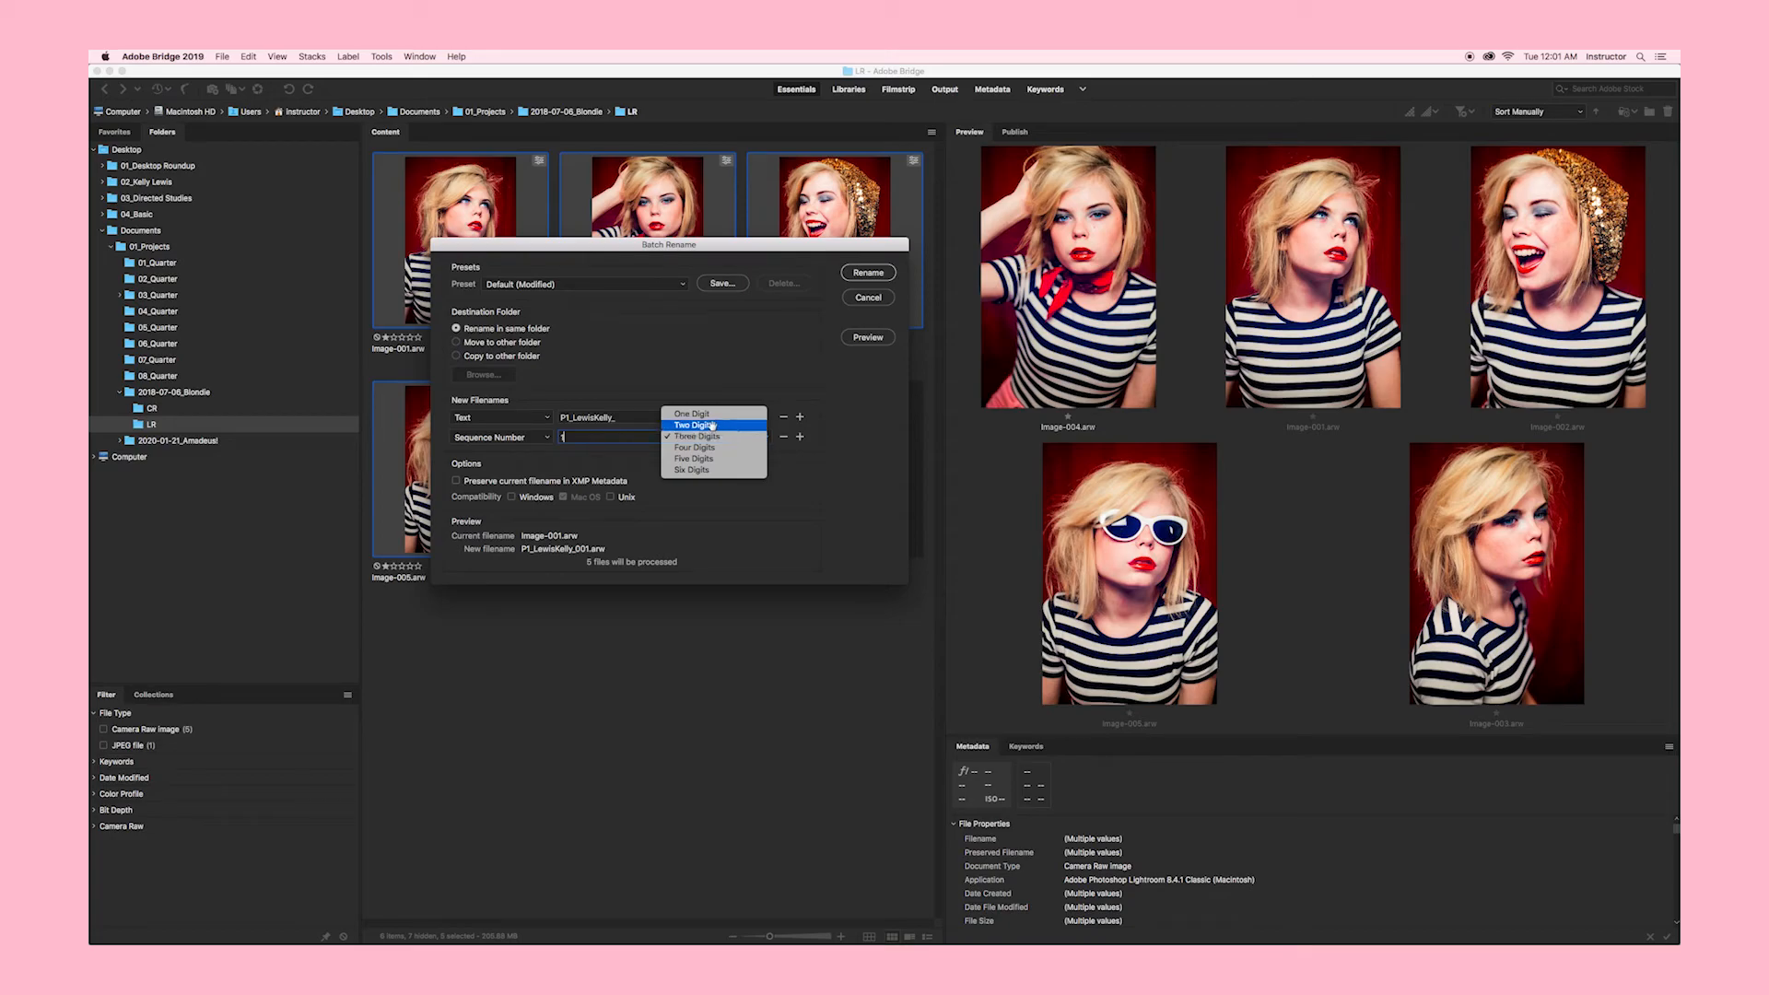
click(713, 426)
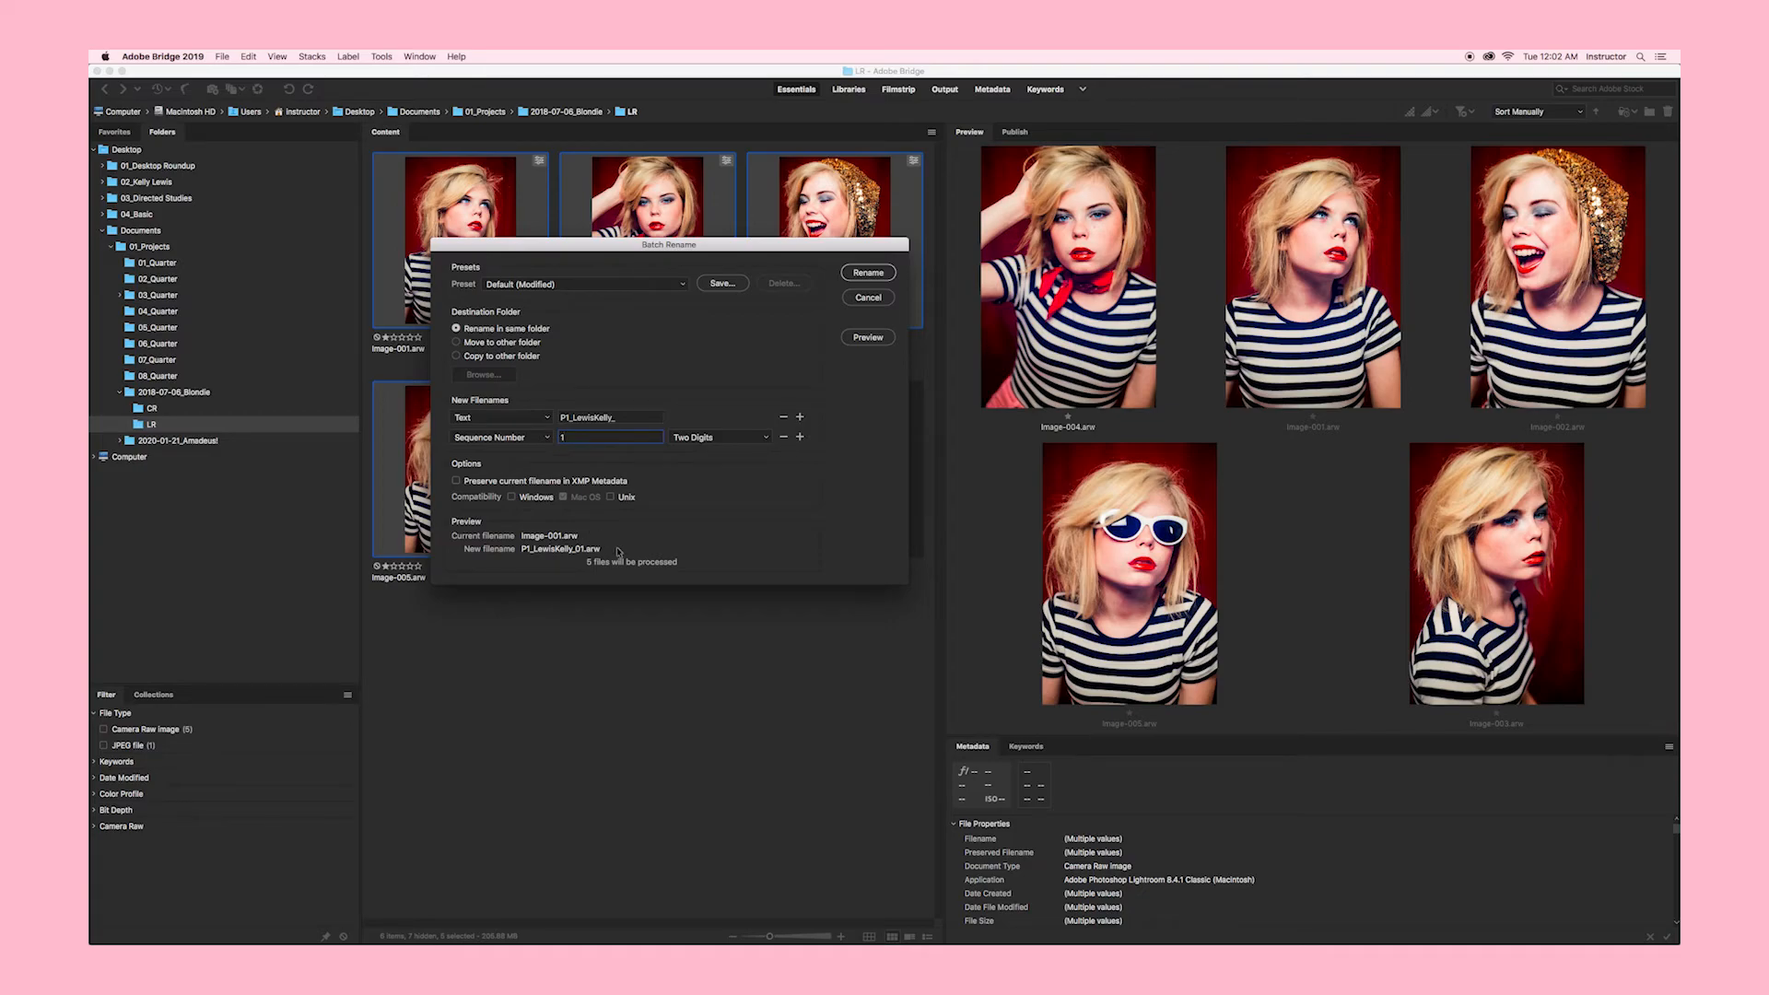
click(866, 273)
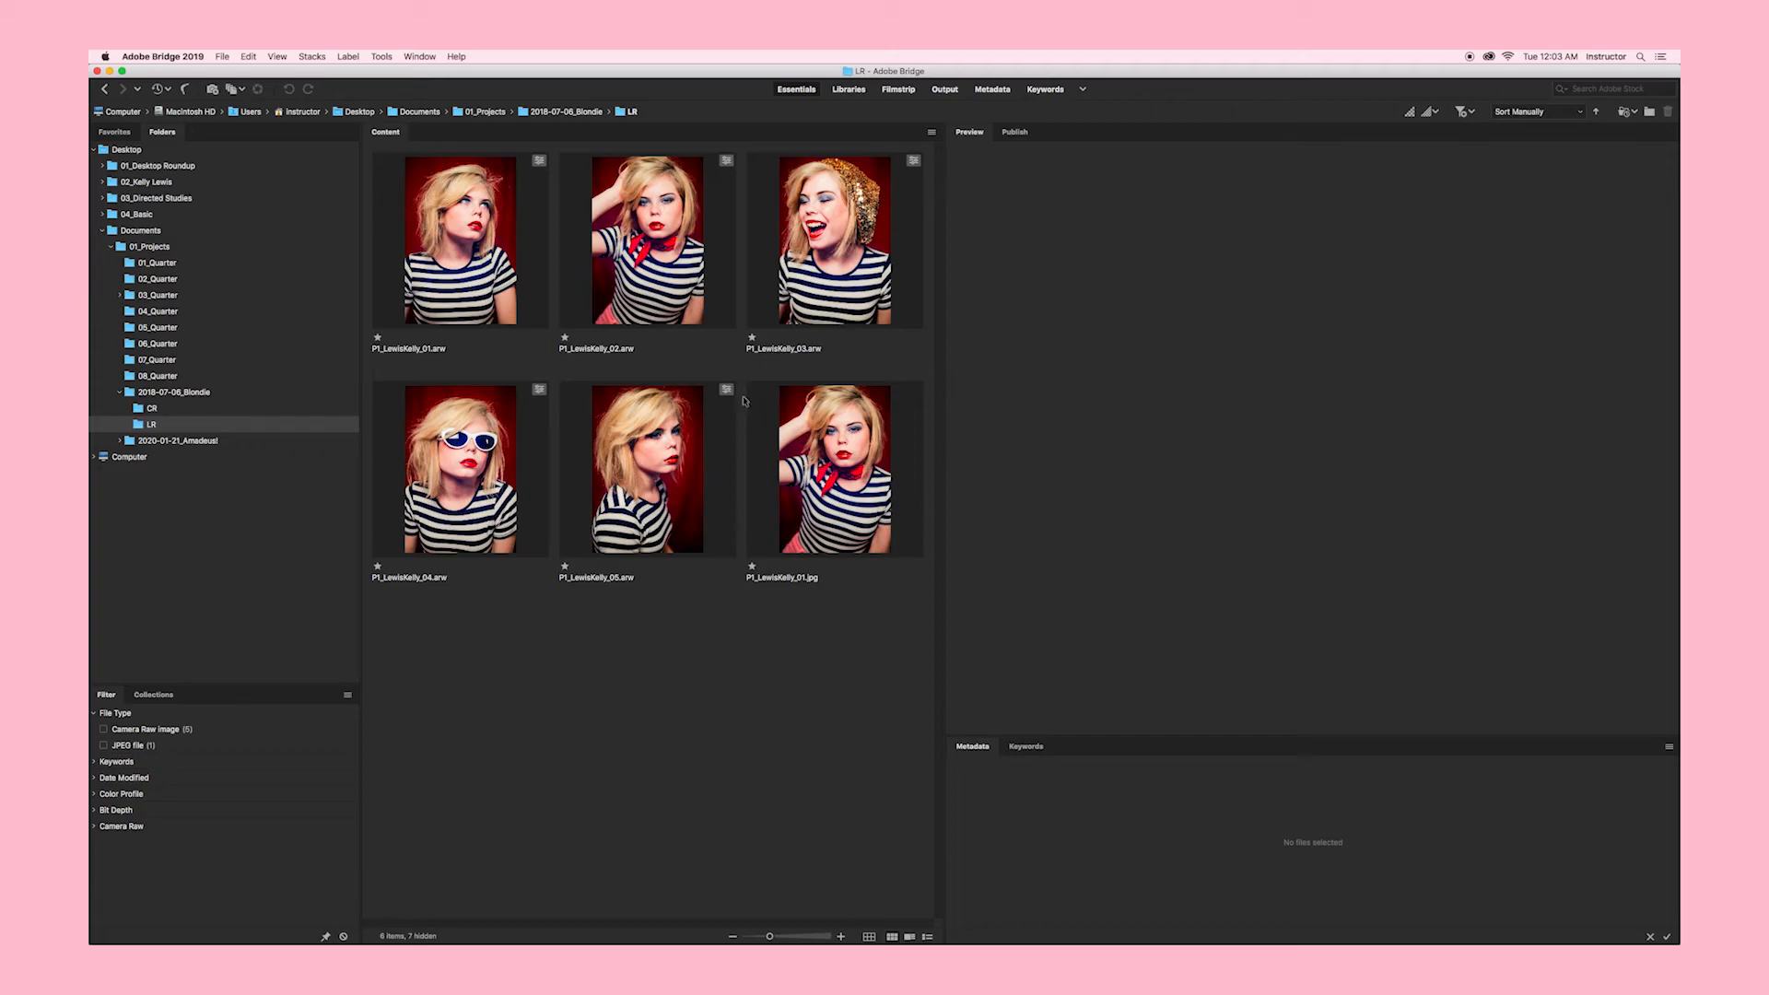
Step: Open the second renamed raw portrait from Camera Raw into Photoshop as a document
double_click(642, 277)
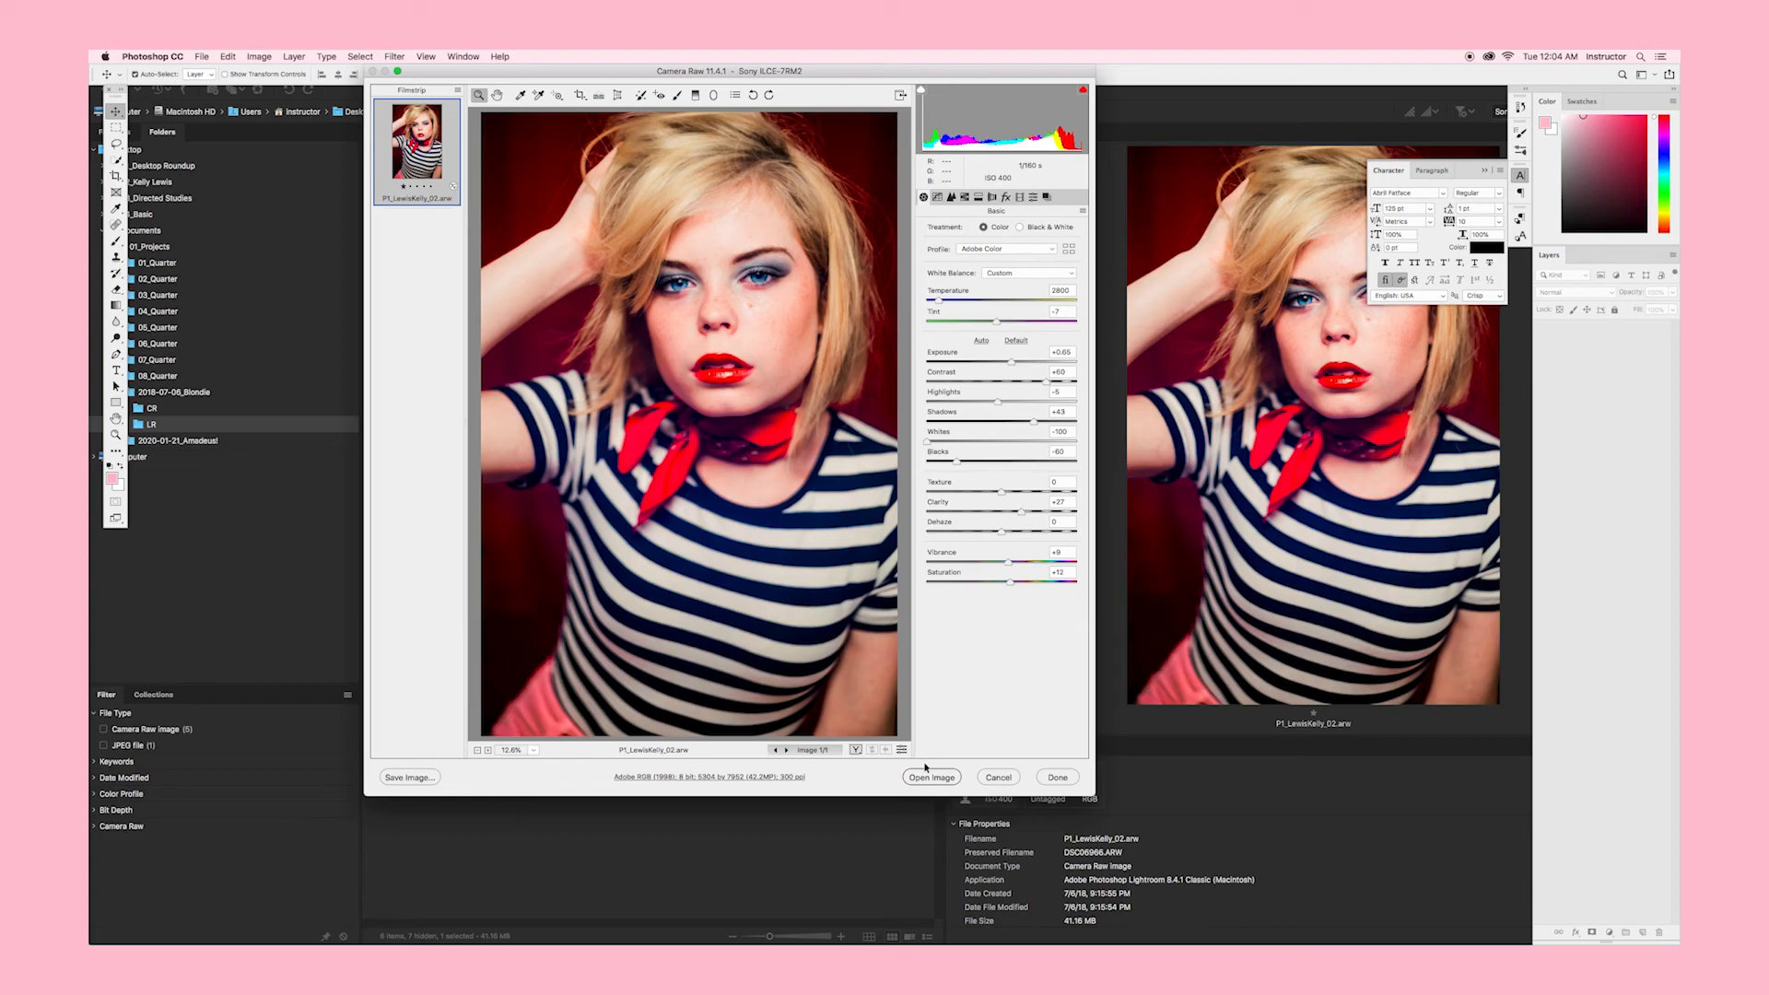
click(931, 777)
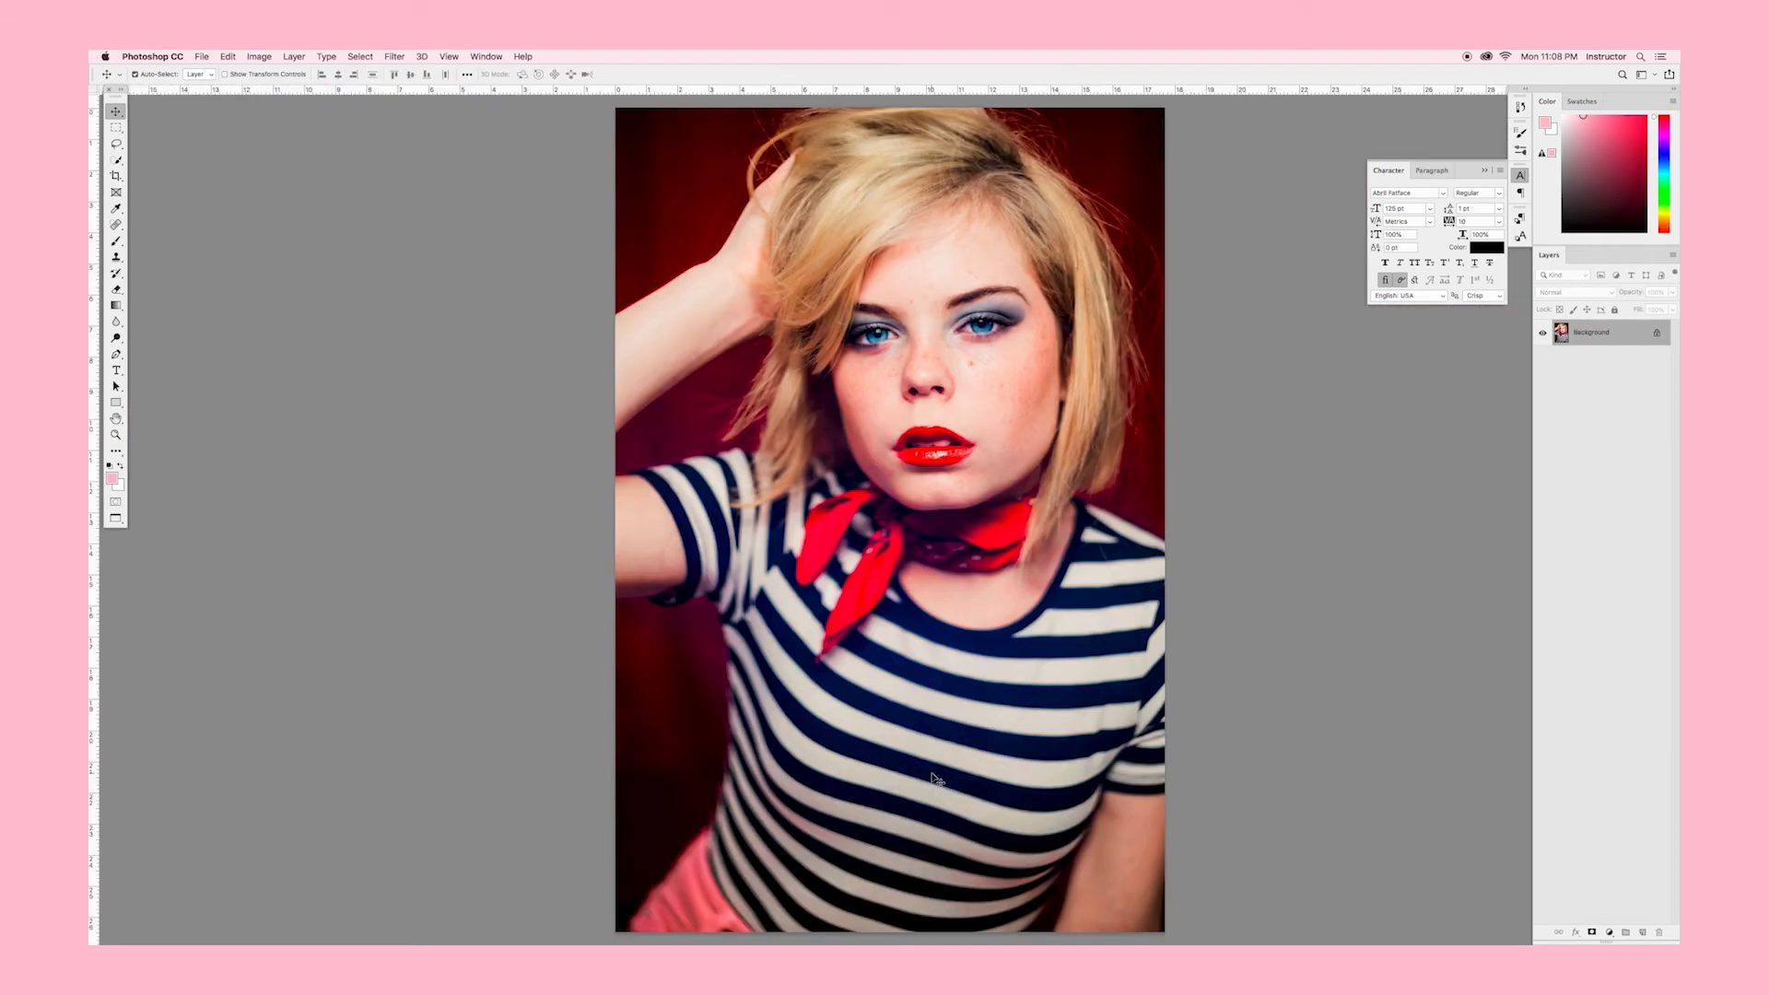